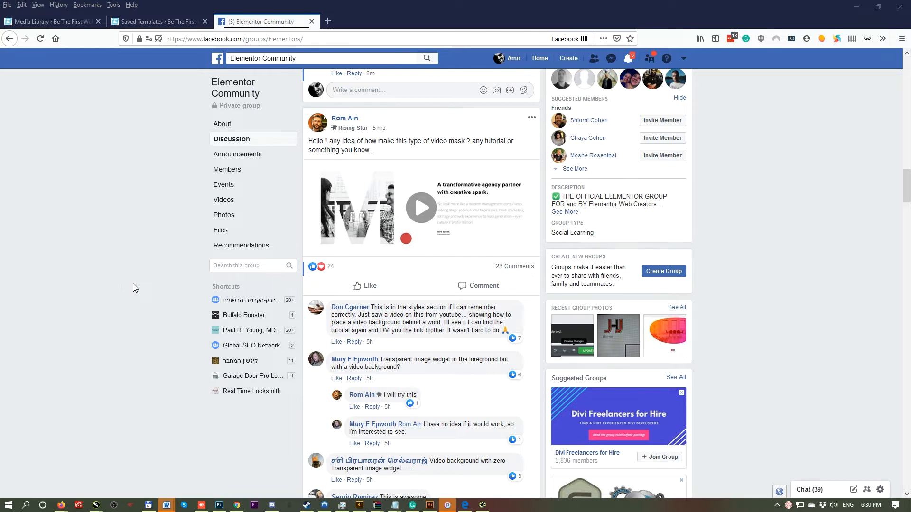
Step: Capture a screen region of the group post showing the video mask example and copy it to the clipboard
{"action": "key", "text": "Print"}
{"action": "left_click_drag", "start_coordinate": [288, 98], "coordinate": [565, 272]}
{"action": "key", "text": "ctrl+c"}
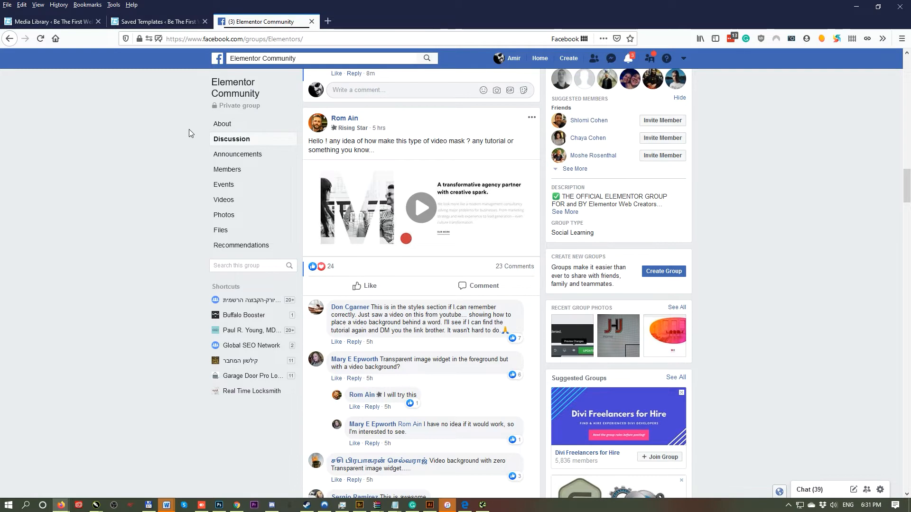
Step: Open the coverr.co stock video website in a new browser tab
{"action": "left_click", "coordinate": [329, 21]}
{"action": "type", "text": "co"}
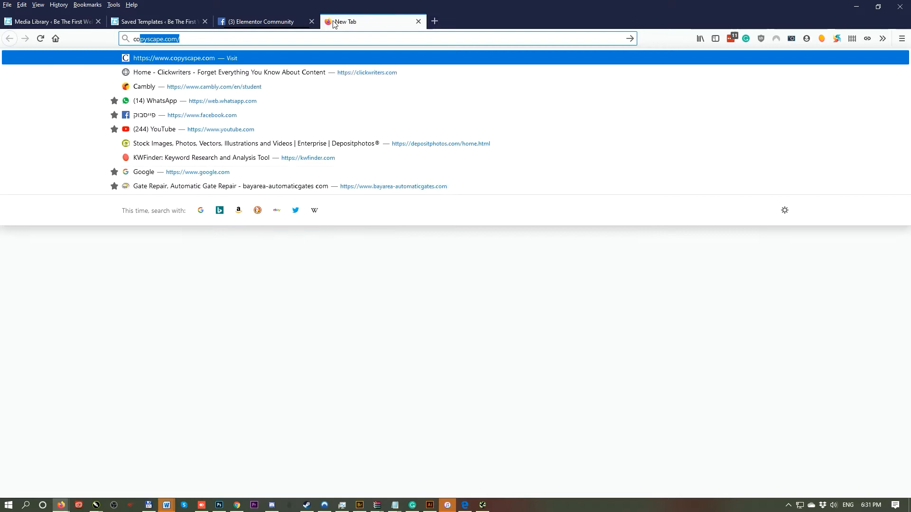
{"action": "type", "text": "verr.co"}
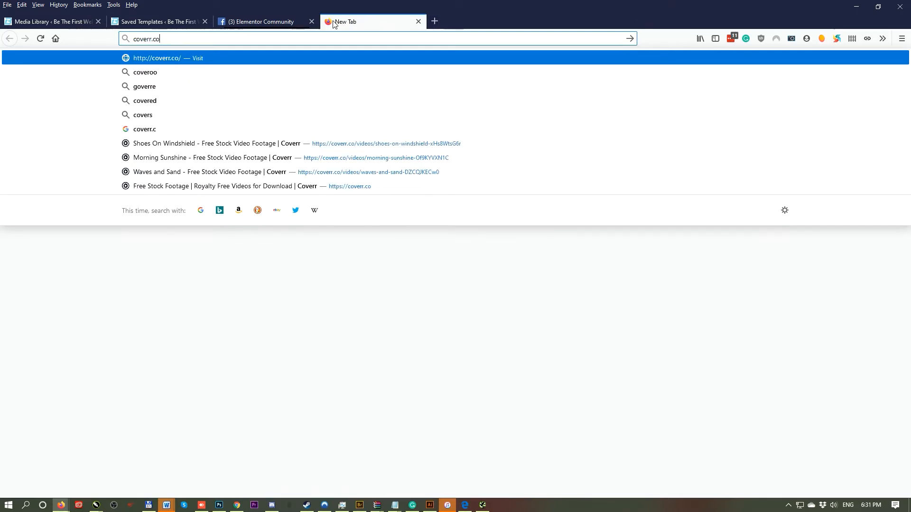
{"action": "key", "text": "Return"}
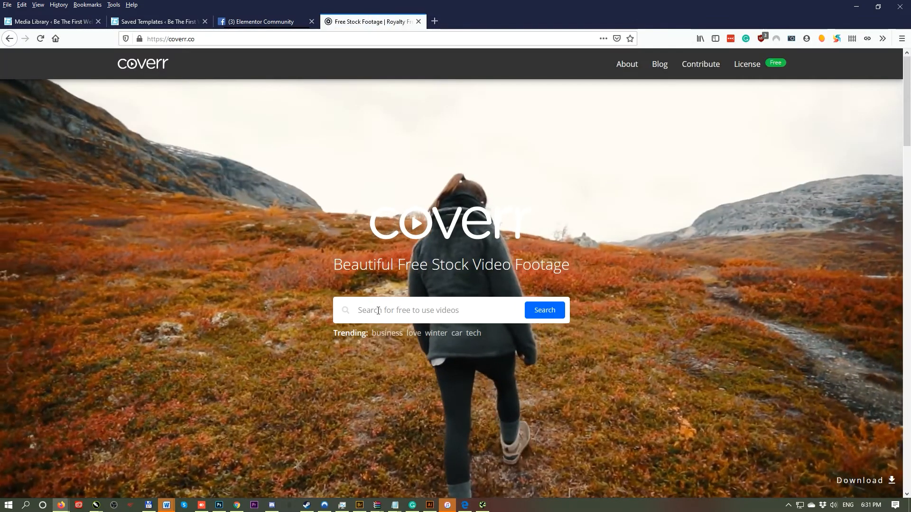
Step: Download the free Flame video from the home page's video listing and open its zip archive with WinRAR
{"action": "scroll", "coordinate": [343, 304], "scroll_direction": "down", "scroll_amount": 15}
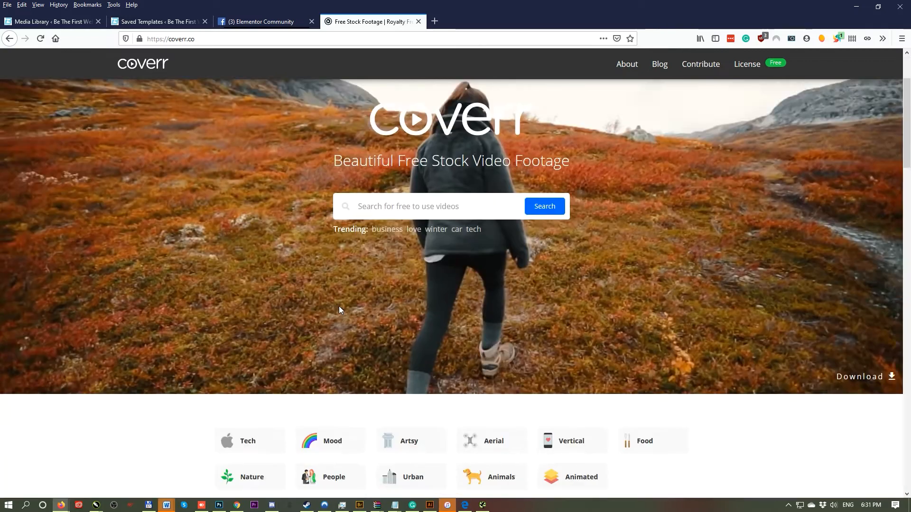
{"action": "scroll", "coordinate": [263, 189], "scroll_direction": "down", "scroll_amount": 4}
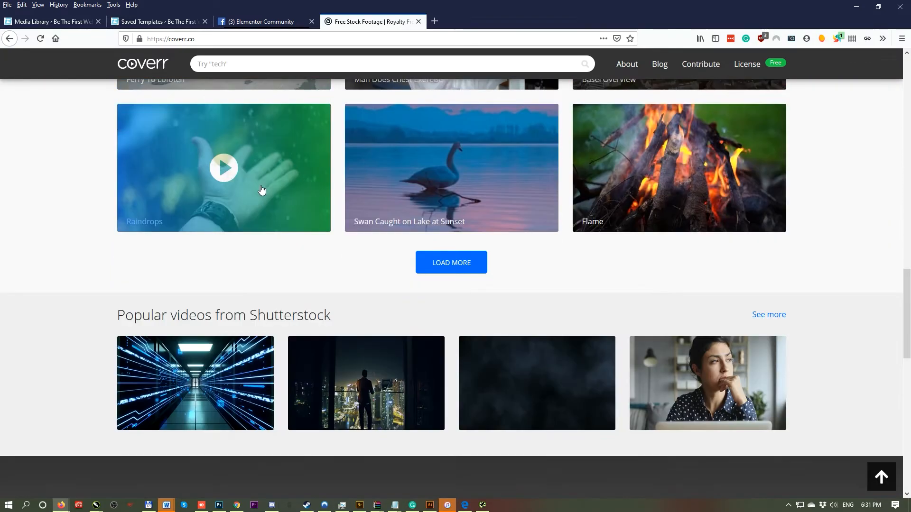
{"action": "left_click", "coordinate": [662, 190]}
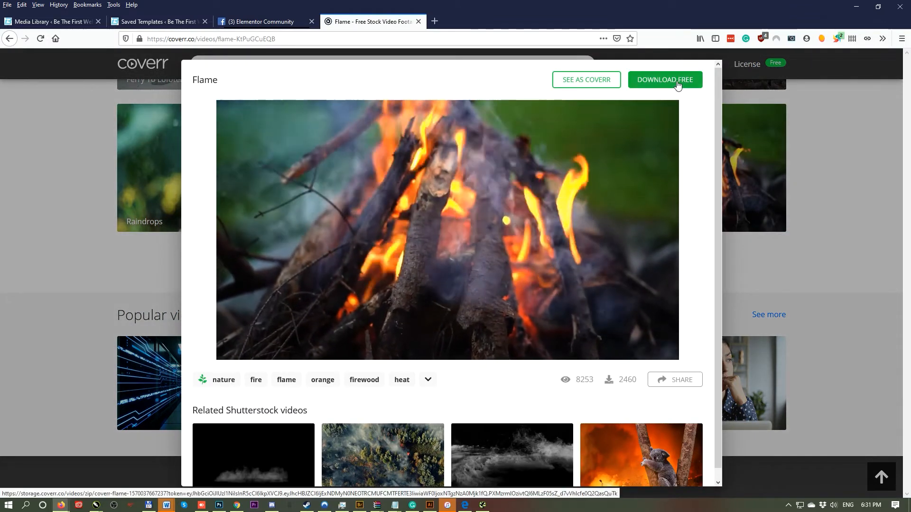
{"action": "left_click", "coordinate": [676, 81]}
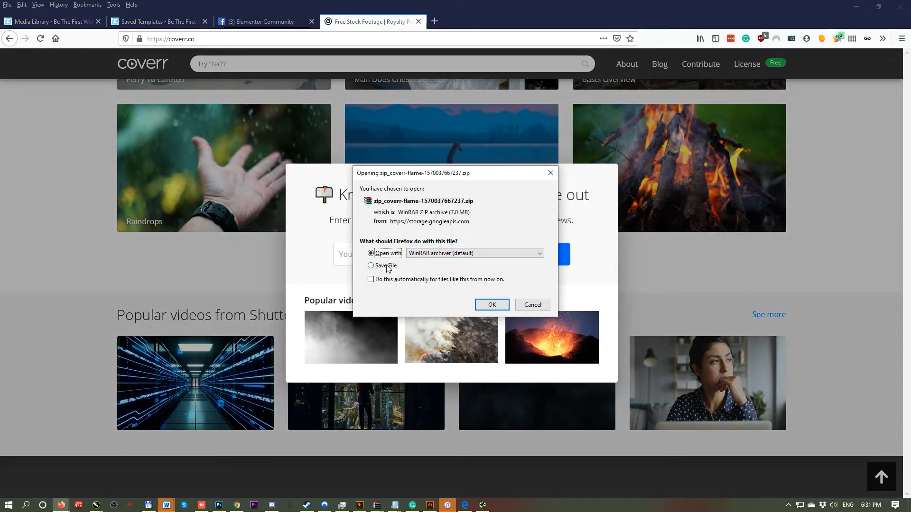
{"action": "left_click", "coordinate": [492, 305]}
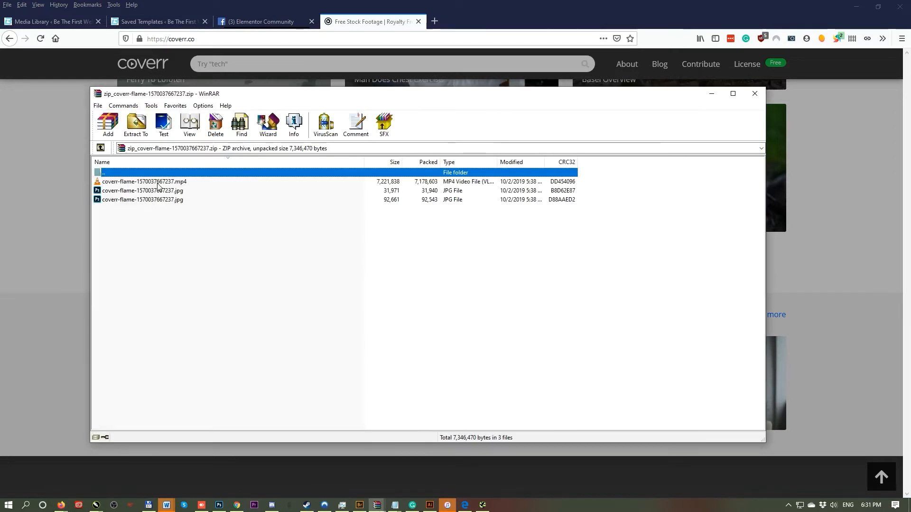
Step: Extract coverr-flame-1570037667237.mp4 to the destination path D:\Images for websites\be the first\video mask elementor
{"action": "left_click", "coordinate": [158, 183]}
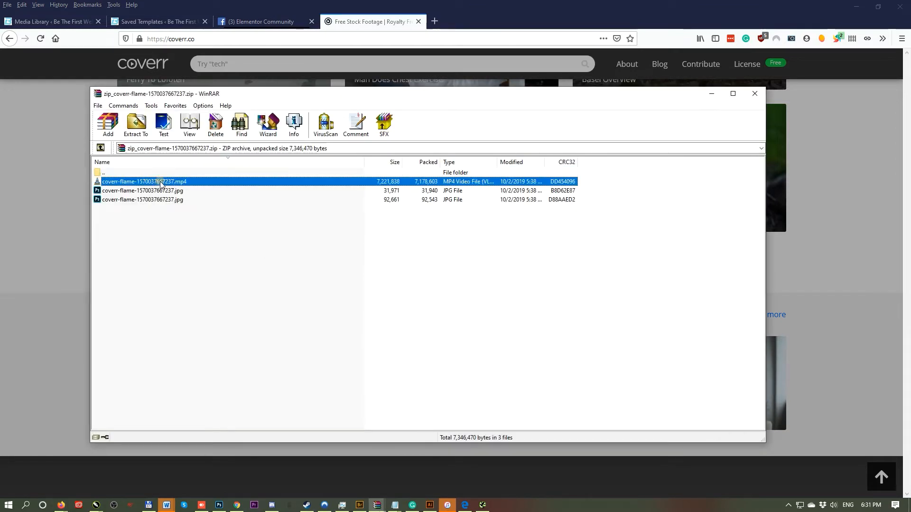
{"action": "left_click", "coordinate": [137, 126]}
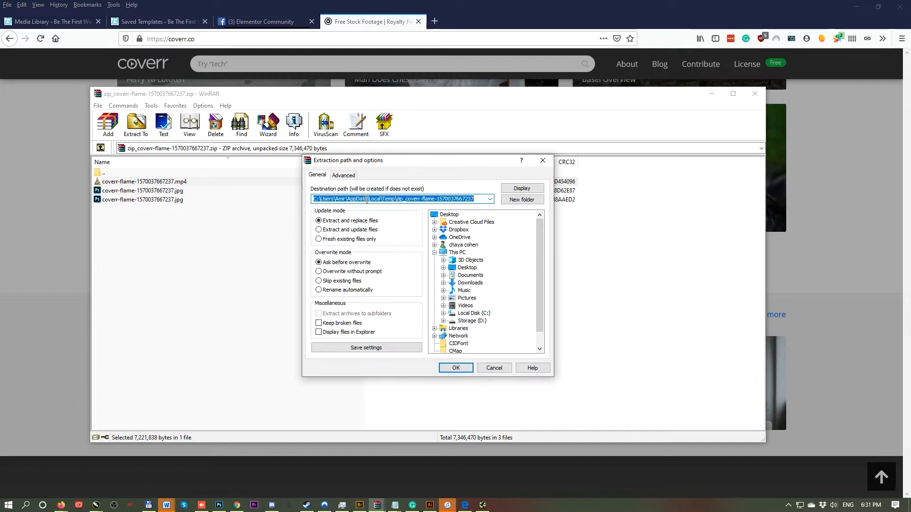
{"action": "left_click", "coordinate": [472, 320]}
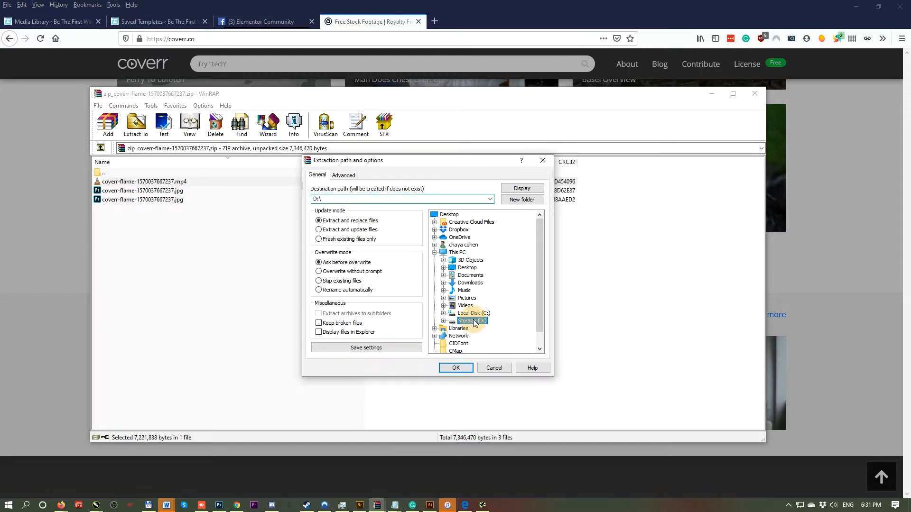
{"action": "left_click", "coordinate": [363, 198]}
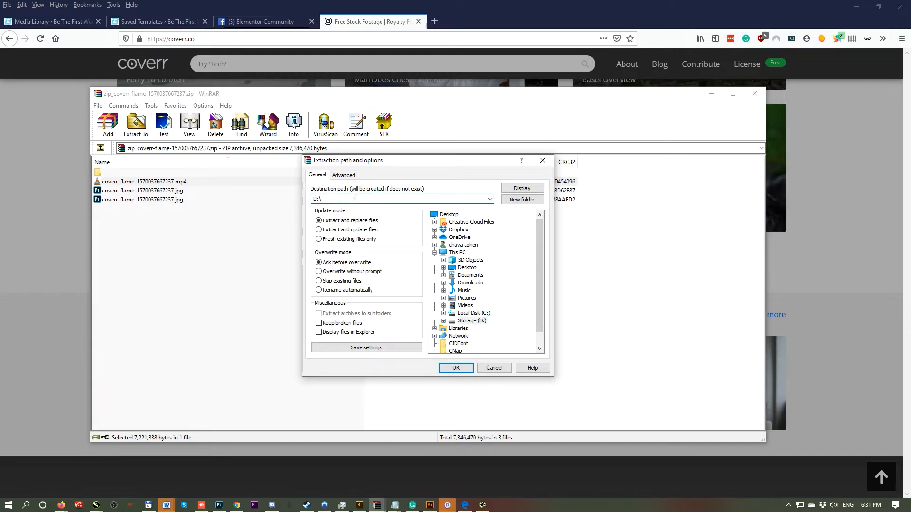
{"action": "type", "text": "ima"}
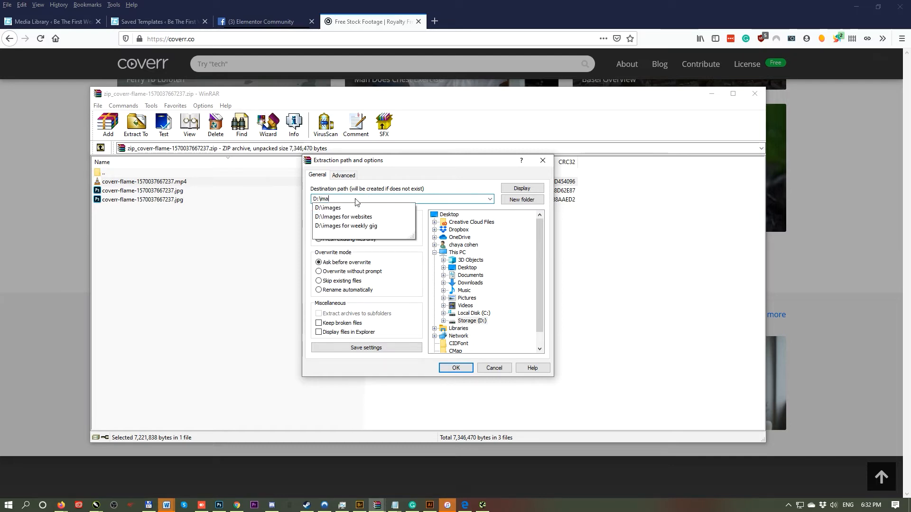
{"action": "left_click", "coordinate": [388, 217]}
{"action": "left_click", "coordinate": [389, 199]}
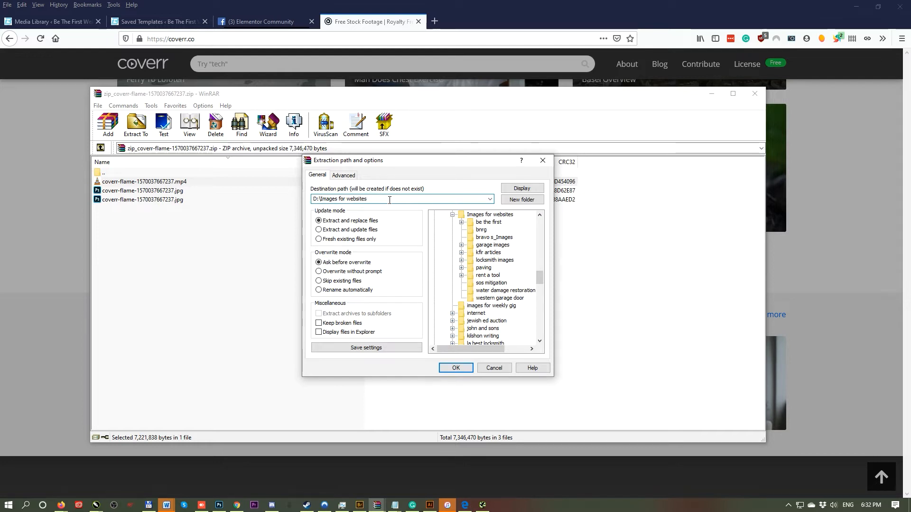
{"action": "type", "text": "\b"}
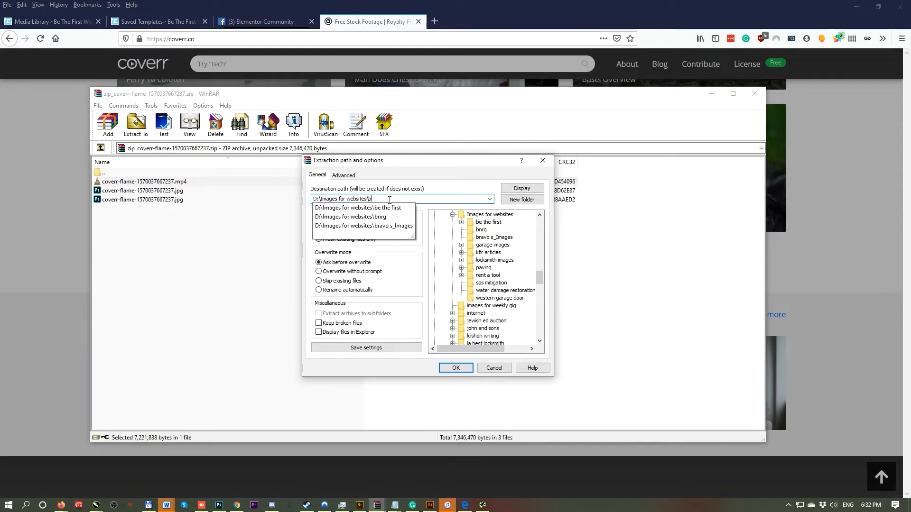
{"action": "key", "text": "Down"}
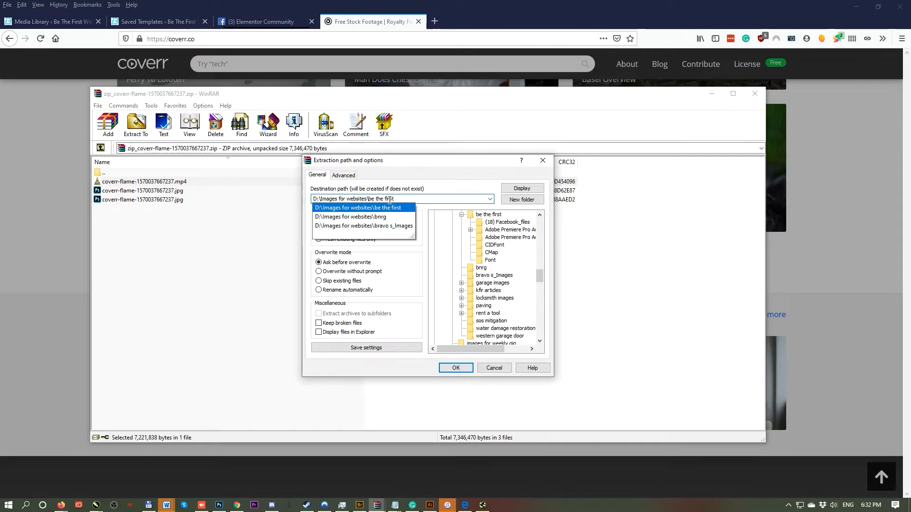
{"action": "type", "text": "\\"}
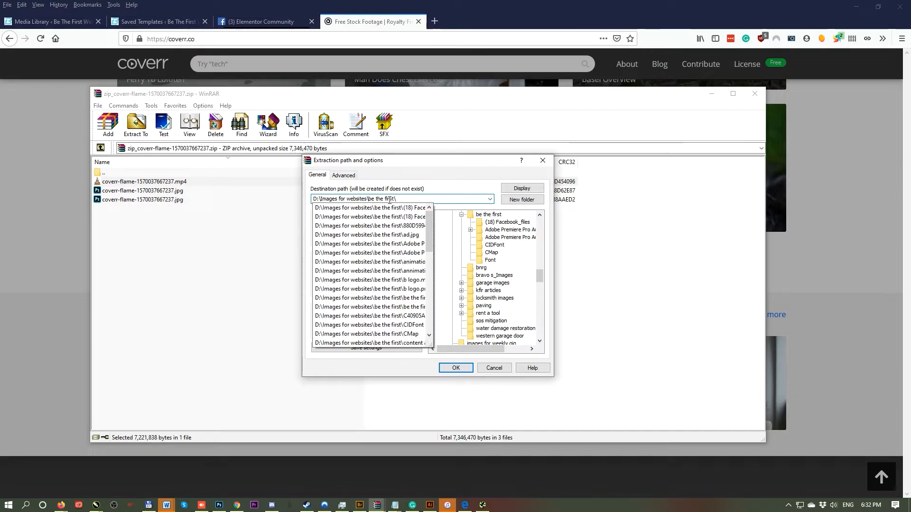
{"action": "type", "text": "video "}
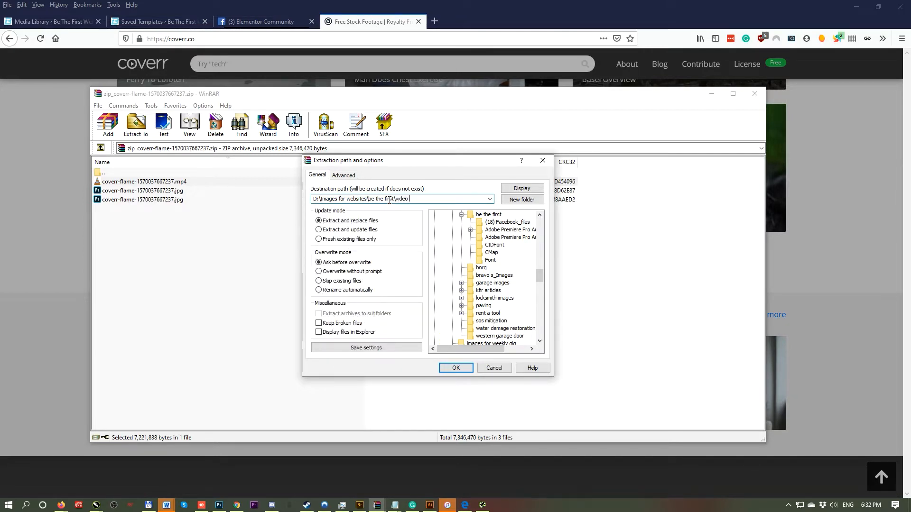
{"action": "type", "text": "mask elementor"}
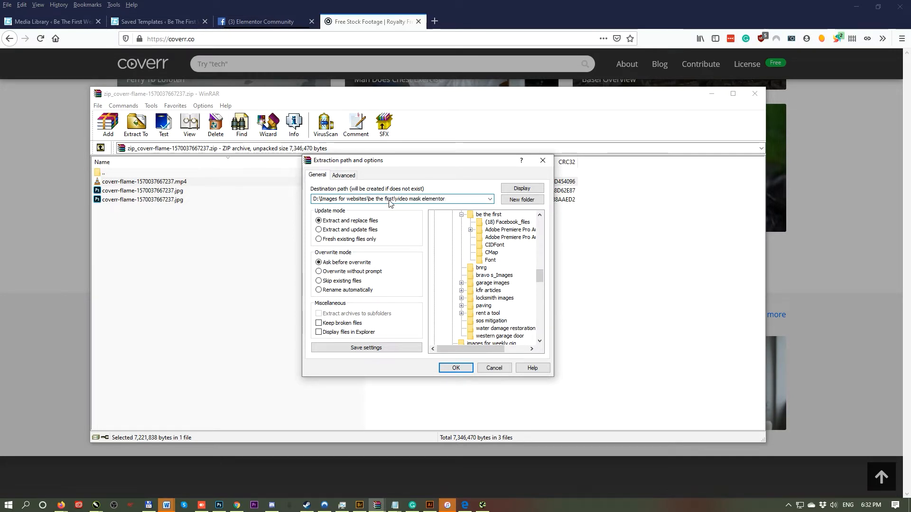
{"action": "key", "text": "Return"}
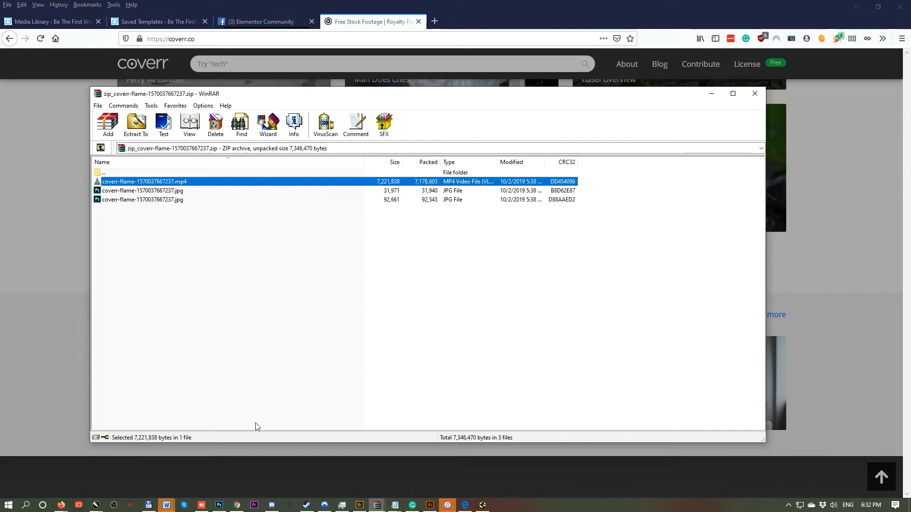
Step: Switch to Adobe Premiere Pro and create a project named video mask in the be the first\video mask elementor folder
{"action": "left_click", "coordinate": [255, 505]}
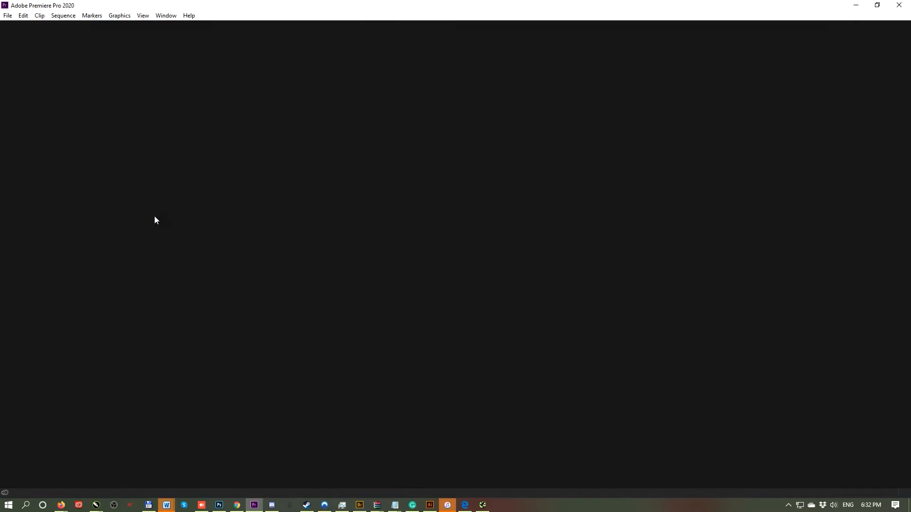
{"action": "left_click", "coordinate": [76, 160]}
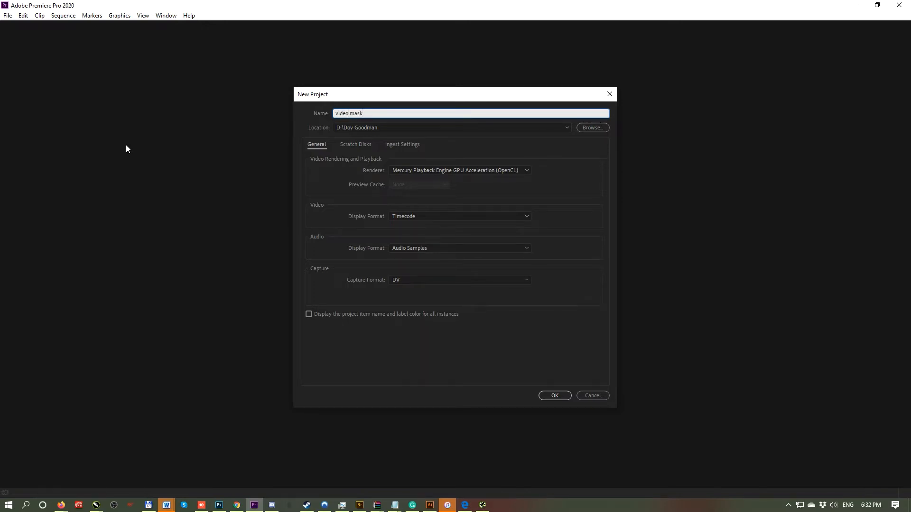
{"action": "left_click", "coordinate": [590, 128]}
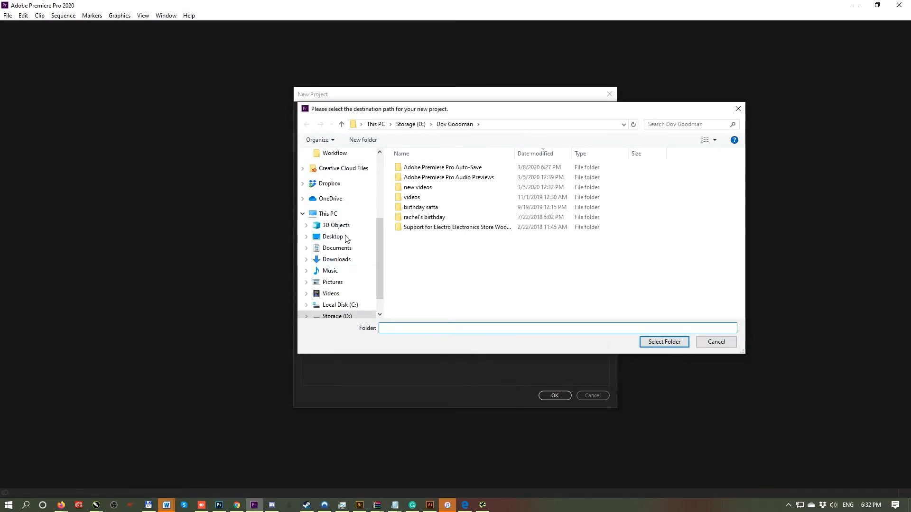
{"action": "left_click", "coordinate": [346, 188]}
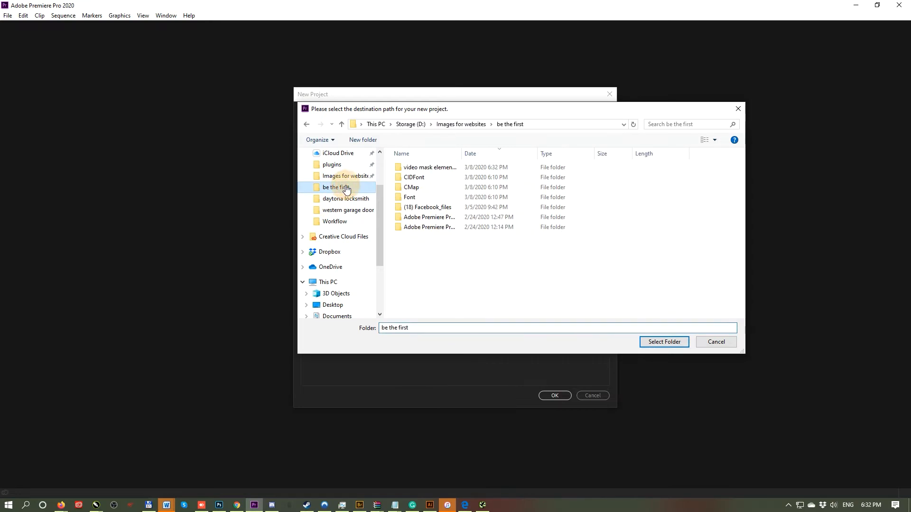
{"action": "double_click", "coordinate": [430, 168]}
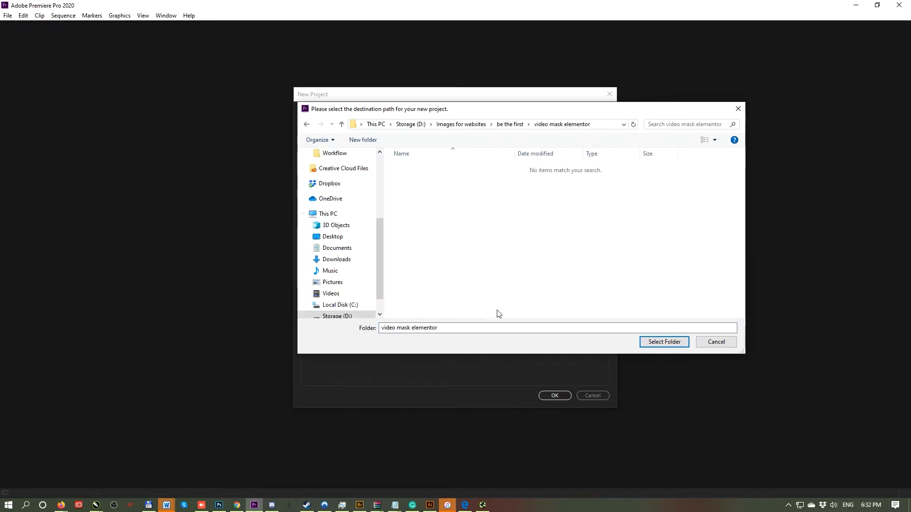
{"action": "left_click", "coordinate": [664, 342]}
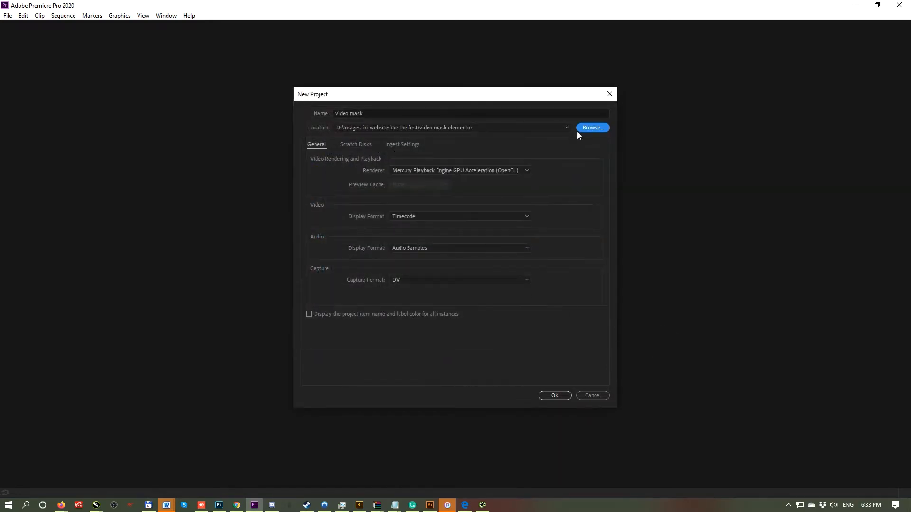
{"action": "left_click", "coordinate": [555, 396]}
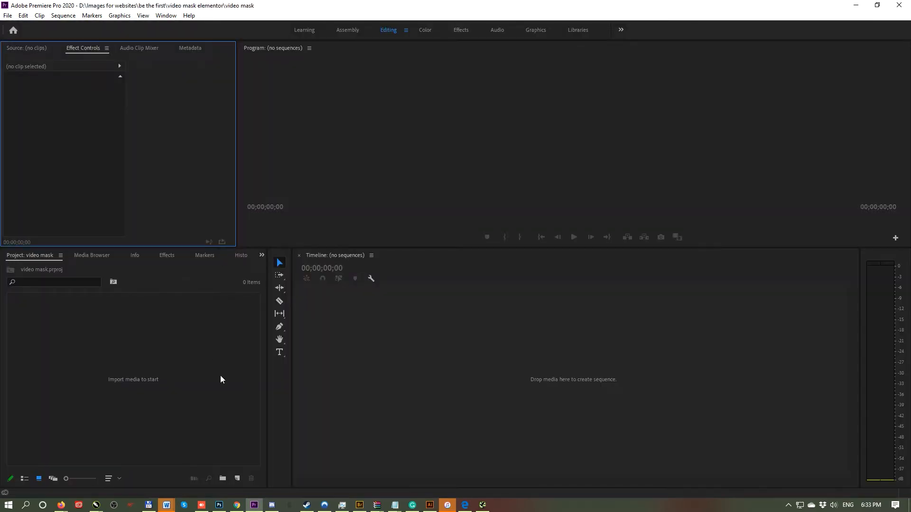
Step: Import the coverr-flame clip from the video mask elementor folder and create a timeline sequence from it
{"action": "right_click", "coordinate": [149, 364]}
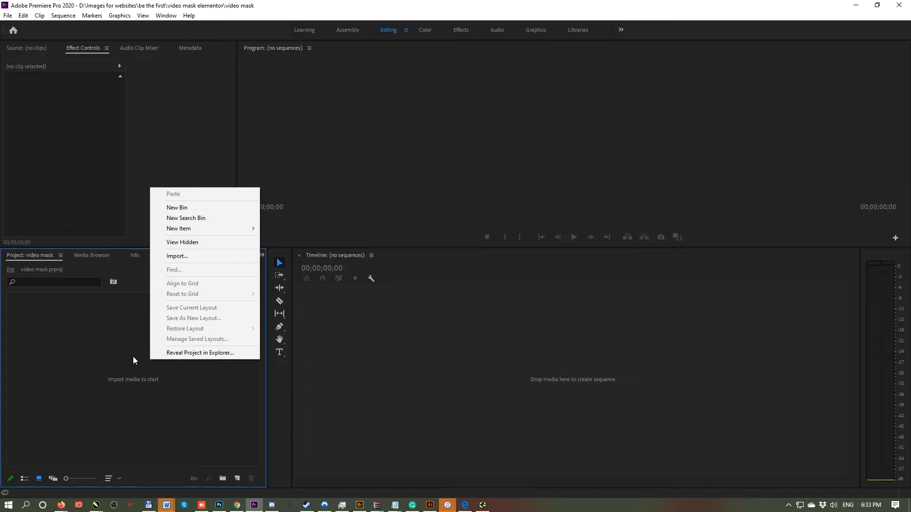
{"action": "left_click", "coordinate": [192, 258]}
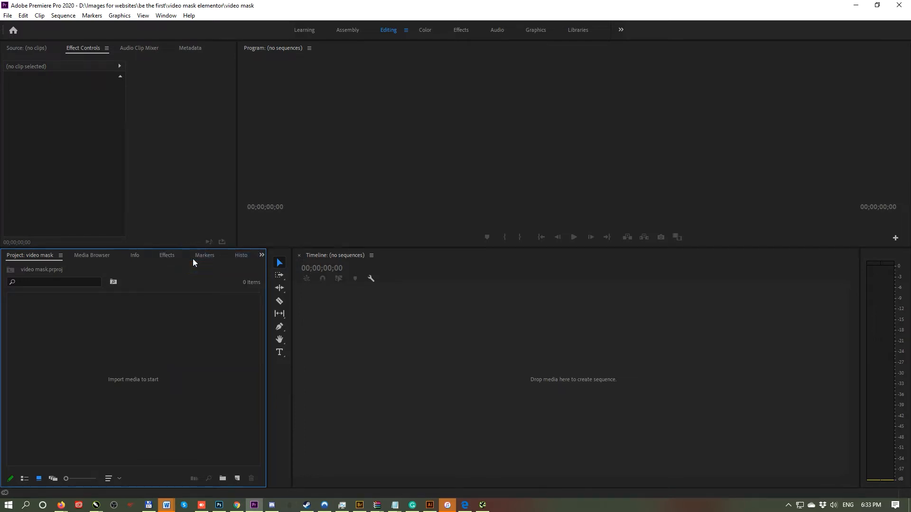
{"action": "scroll", "coordinate": [46, 169], "scroll_direction": "up", "scroll_amount": 3}
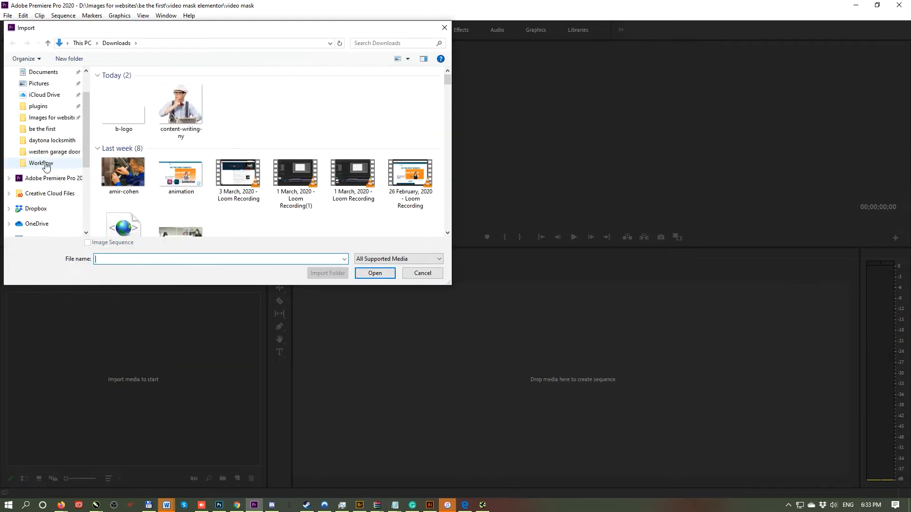
{"action": "left_click", "coordinate": [48, 129]}
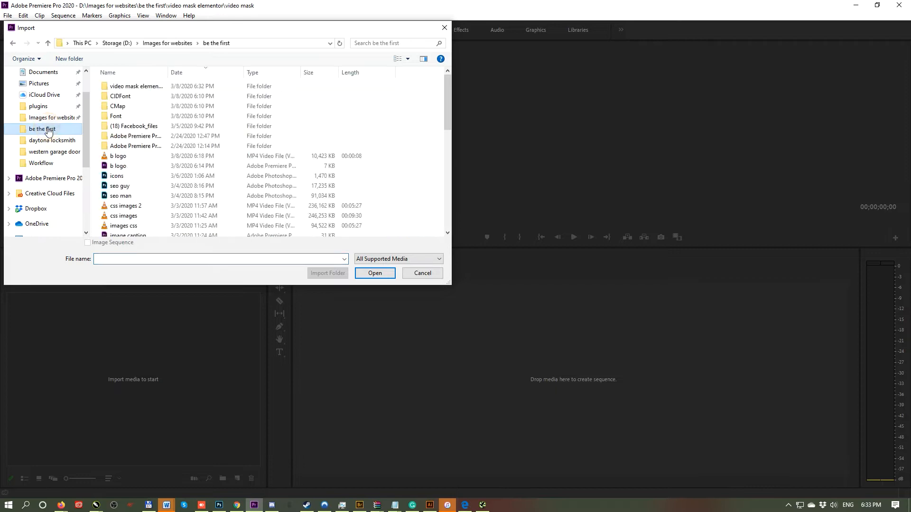
{"action": "double_click", "coordinate": [126, 87]}
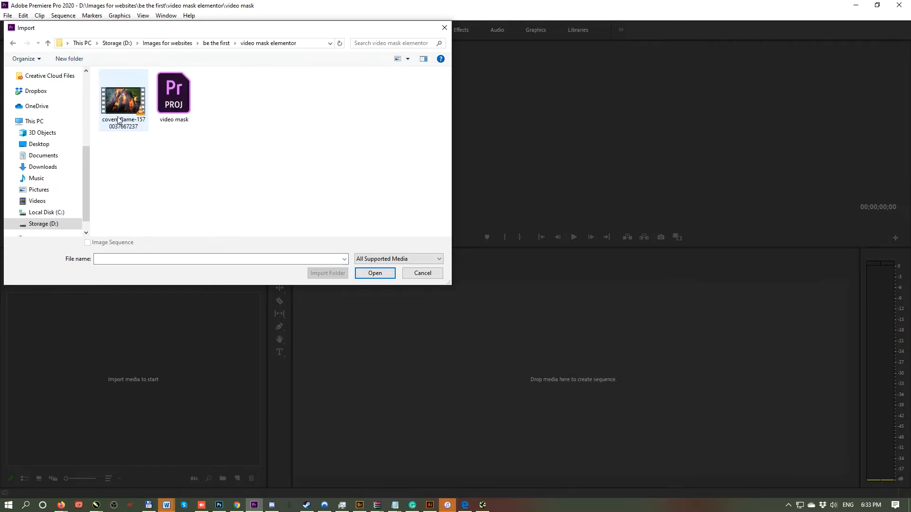
{"action": "double_click", "coordinate": [125, 105]}
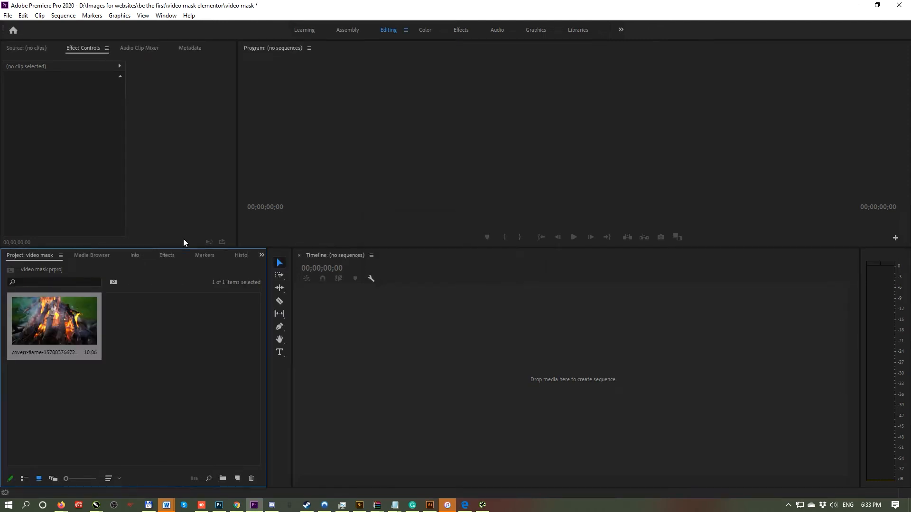
{"action": "left_click_drag", "start_coordinate": [74, 327], "coordinate": [368, 381]}
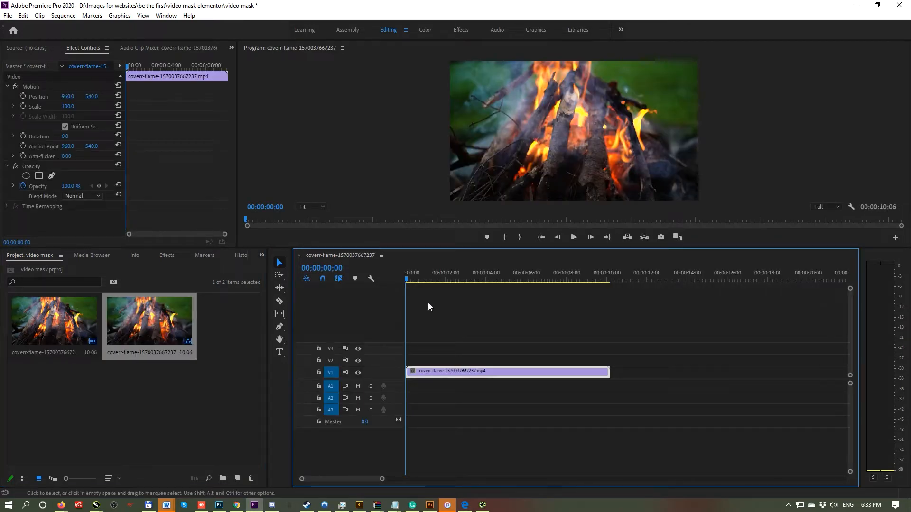
Step: Find the Tint effect under Color Correction and apply it to the coverr-flame clip on track V1
{"action": "mouse_move", "coordinate": [405, 275]}
{"action": "left_mouse_down"}
{"action": "mouse_move", "coordinate": [539, 281]}
{"action": "mouse_move", "coordinate": [388, 275]}
{"action": "left_mouse_up"}
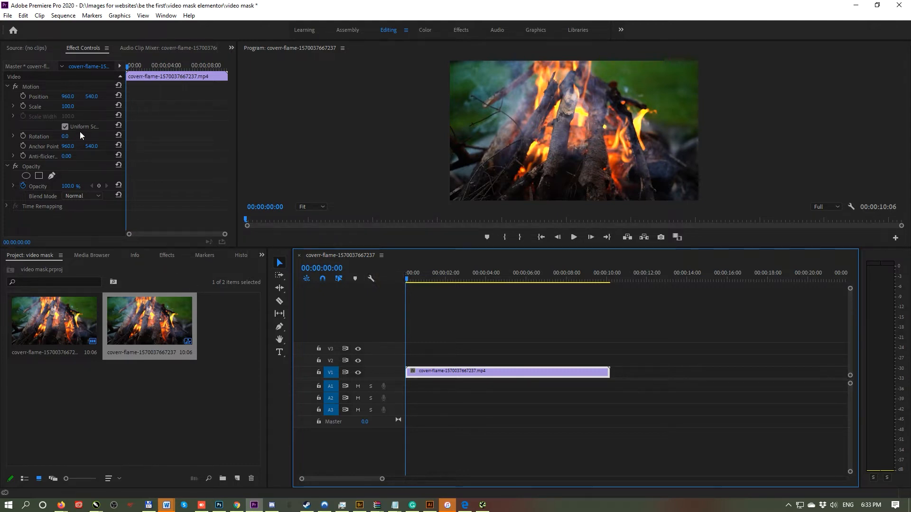
{"action": "left_click", "coordinate": [169, 255]}
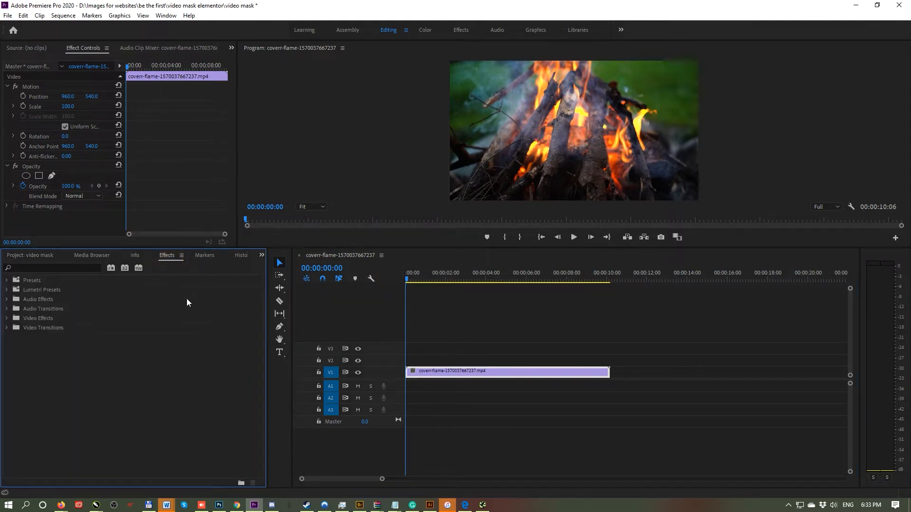
{"action": "left_click", "coordinate": [52, 268]}
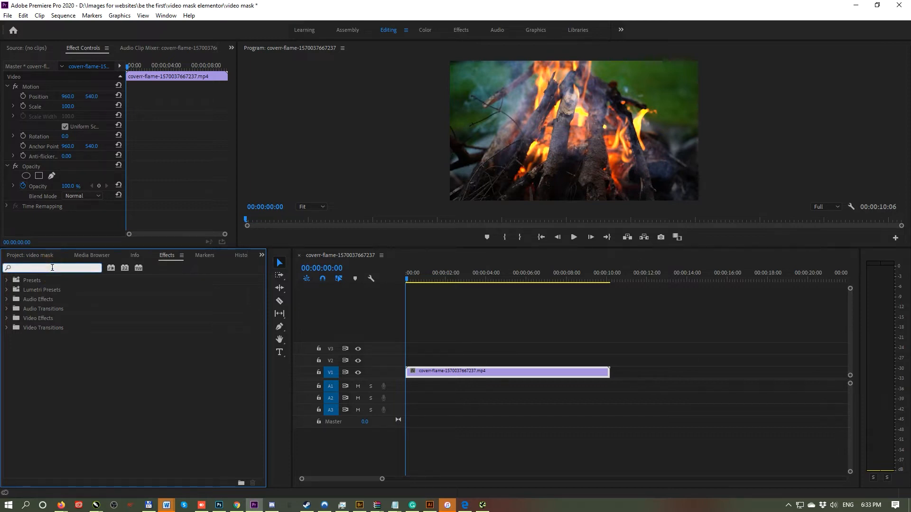
{"action": "type", "text": "tint"}
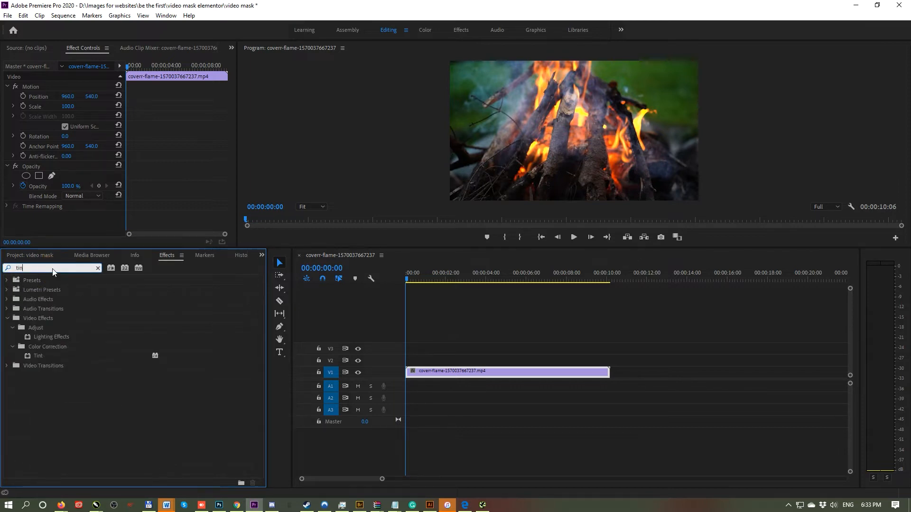
{"action": "left_click_drag", "start_coordinate": [37, 335], "coordinate": [514, 371]}
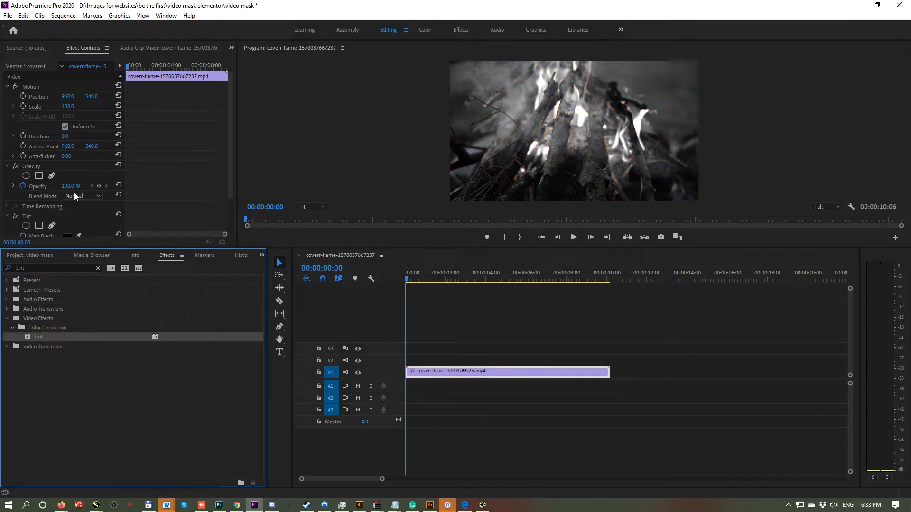
Step: Set the Tint effect's Map Black To color to dark blue 0D3982
{"action": "scroll", "coordinate": [70, 192], "scroll_direction": "down", "scroll_amount": 2}
{"action": "left_click", "coordinate": [68, 209]}
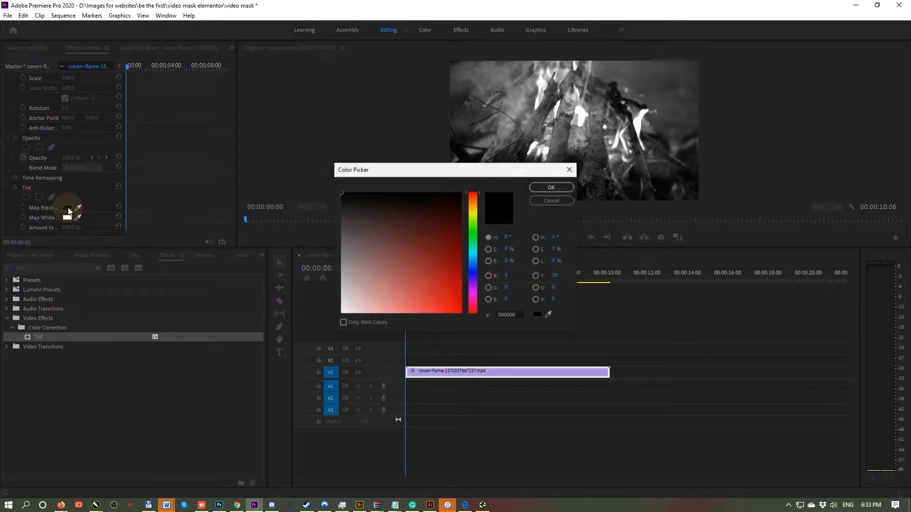
{"action": "left_click", "coordinate": [472, 268]}
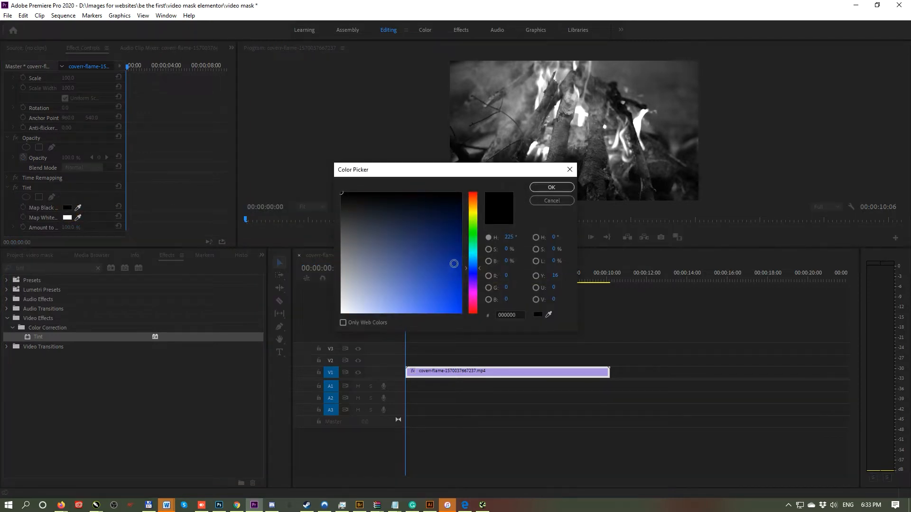
{"action": "left_click", "coordinate": [447, 253]}
{"action": "left_click_drag", "start_coordinate": [444, 248], "coordinate": [479, 265]}
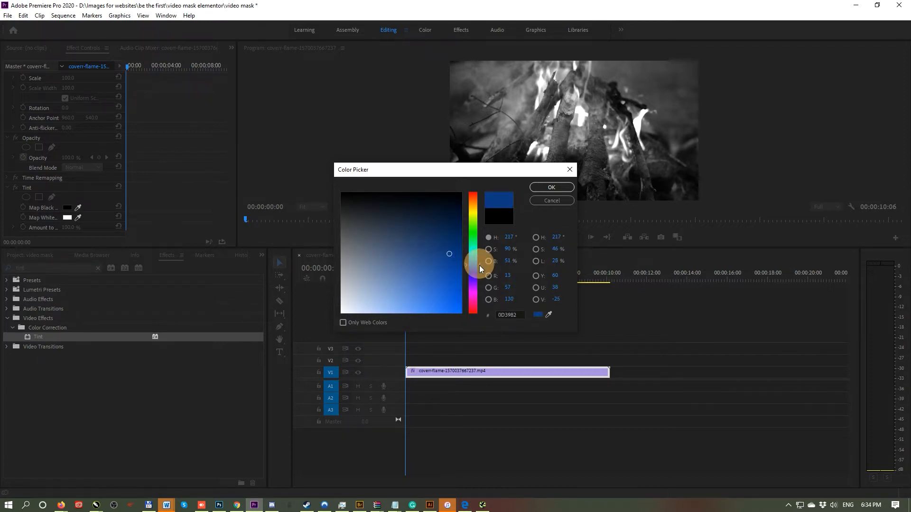
{"action": "left_click", "coordinate": [550, 187]}
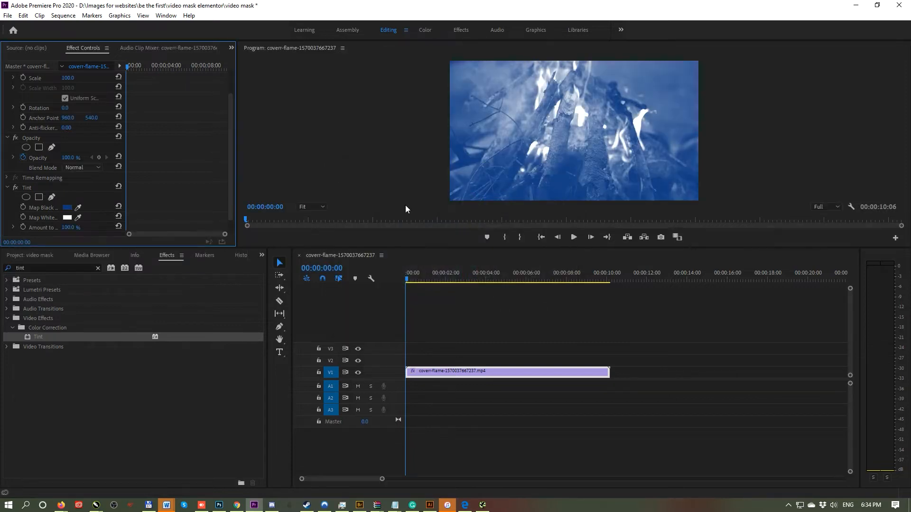
Step: Set the Tint effect's Map White To color to light orange EDBB86
{"action": "left_click", "coordinate": [67, 218]}
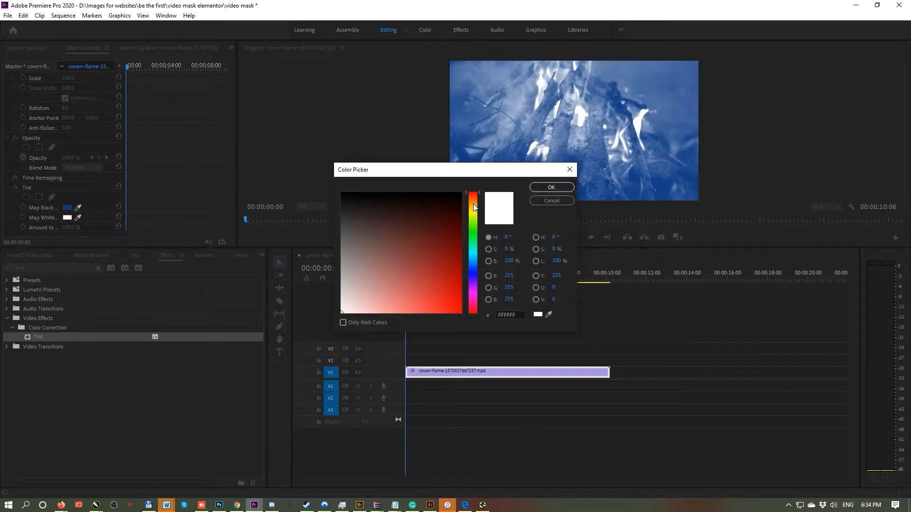
{"action": "left_click_drag", "start_coordinate": [473, 207], "coordinate": [471, 203]}
{"action": "left_click_drag", "start_coordinate": [397, 280], "coordinate": [393, 303]}
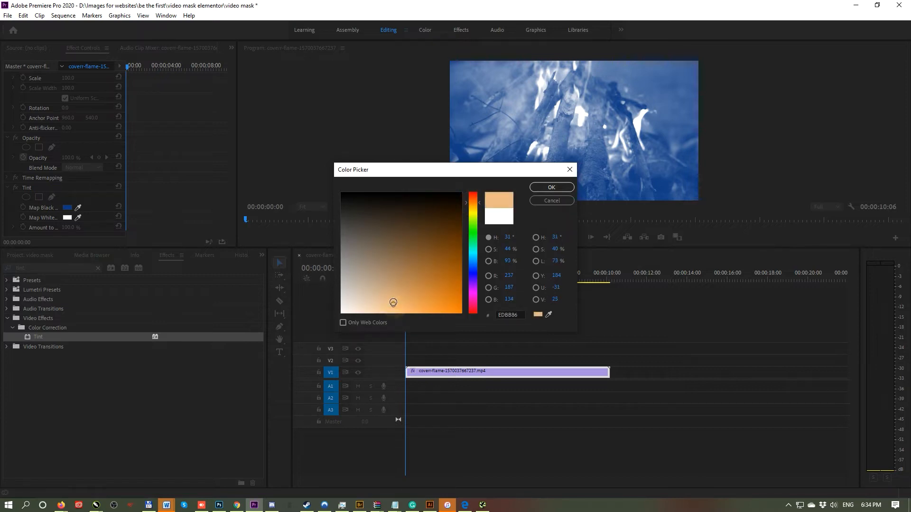
{"action": "left_click", "coordinate": [559, 186]}
Step: Play back part of the tinted clip and move the playhead to 00:00:02:11 to check the colors
{"action": "left_click", "coordinate": [571, 236]}
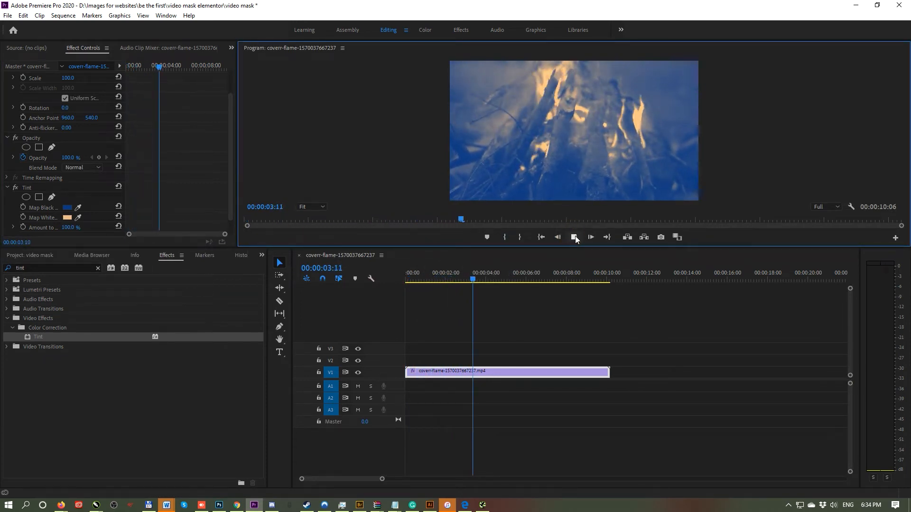
{"action": "left_click", "coordinate": [575, 237]}
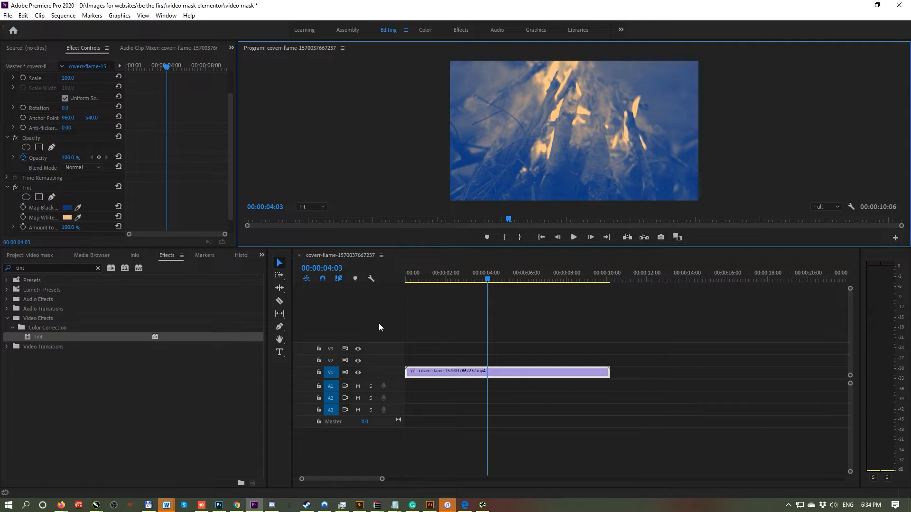
{"action": "left_click", "coordinate": [453, 279]}
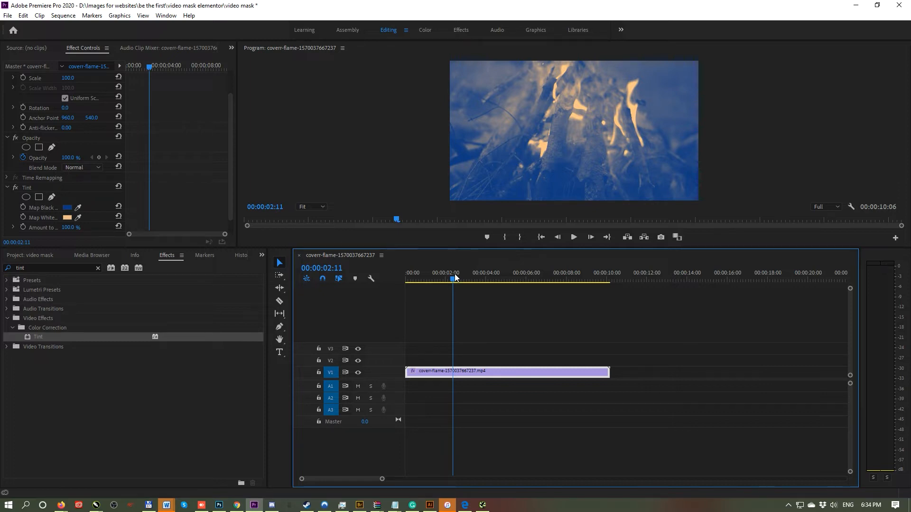
Step: Export the sequence as an H.264 MP4 named video mask blue orange into the be the first\video mask elementor folder
{"action": "key", "text": "ctrl+m"}
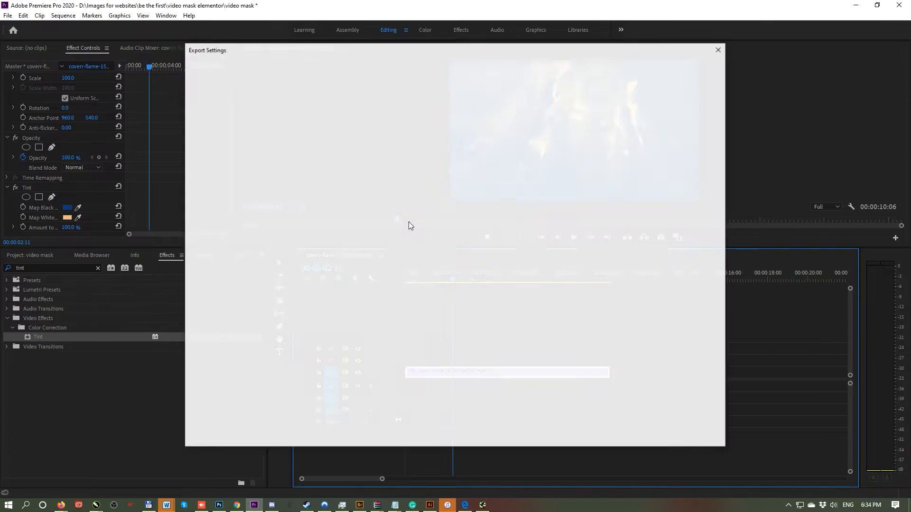
{"action": "left_click", "coordinate": [617, 149]}
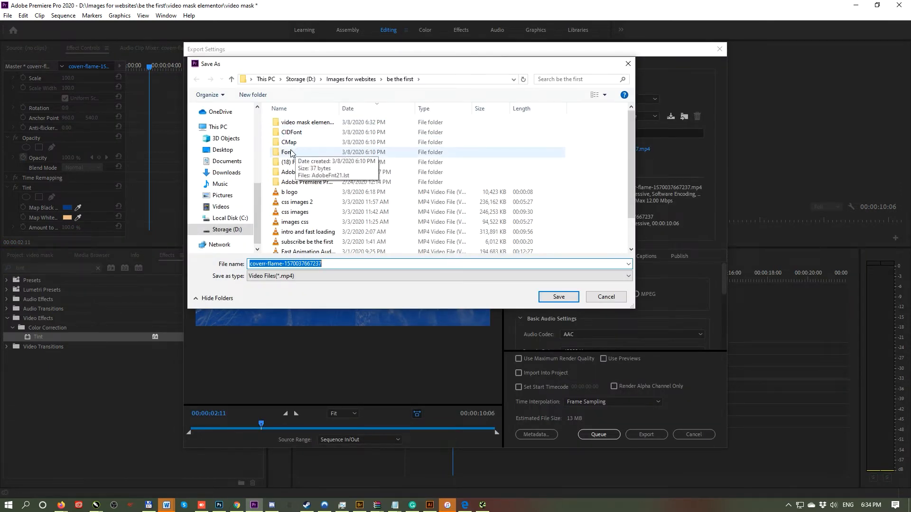
{"action": "scroll", "coordinate": [237, 156], "scroll_direction": "up", "scroll_amount": 5}
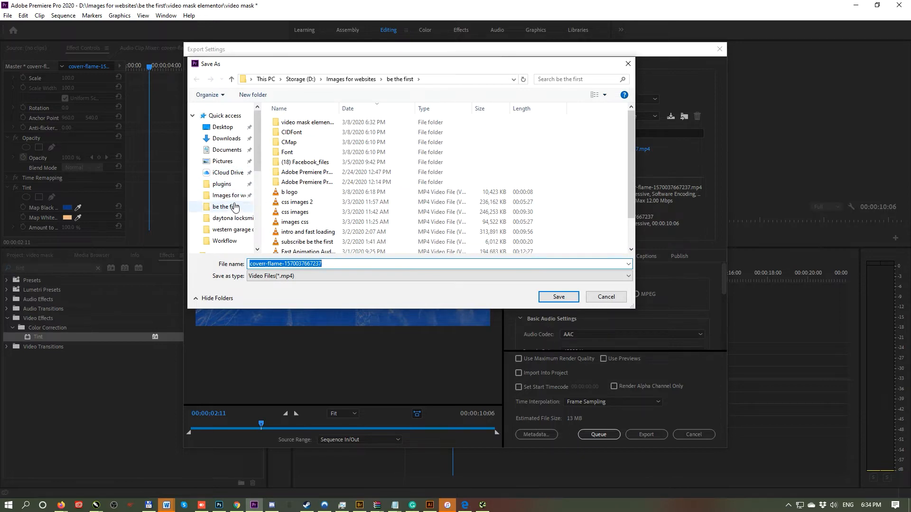
{"action": "left_click", "coordinate": [228, 207]}
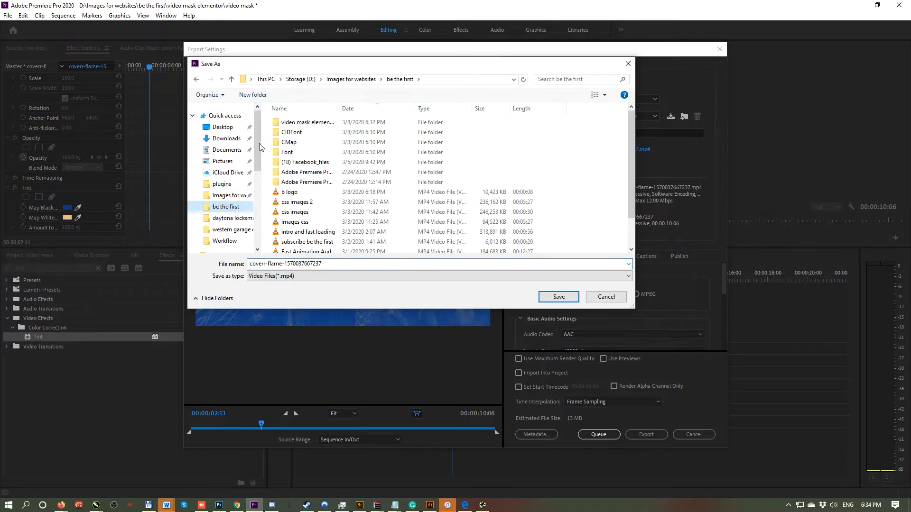
{"action": "left_click", "coordinate": [317, 125]}
{"action": "double_click", "coordinate": [317, 124]}
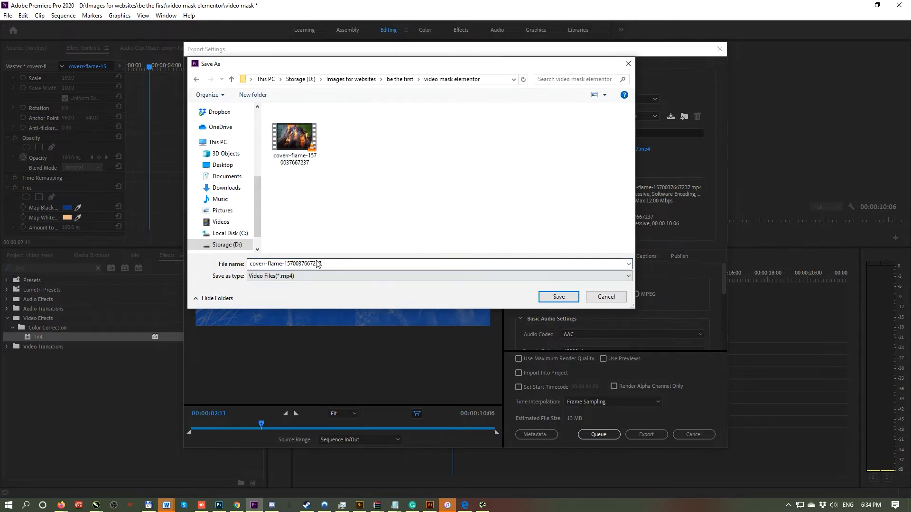
{"action": "double_click", "coordinate": [343, 263]}
{"action": "type", "text": "video mask blue orange"}
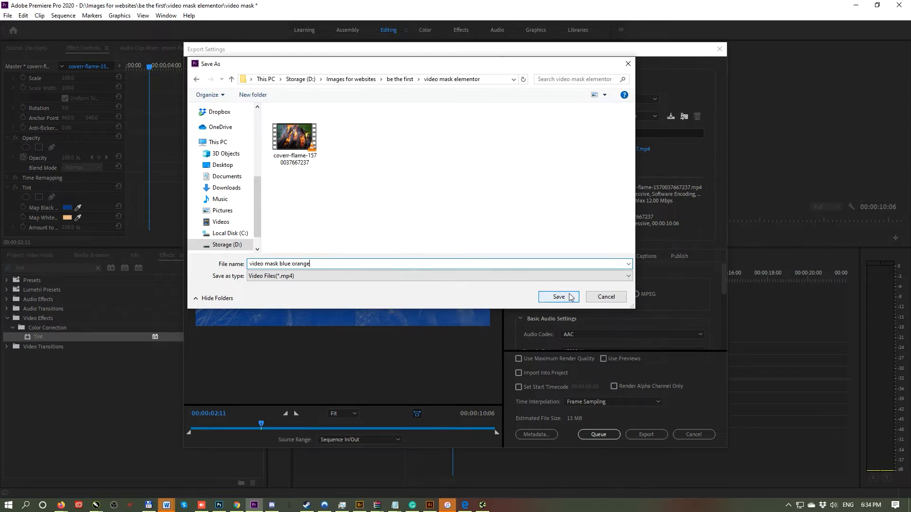
{"action": "left_click", "coordinate": [555, 298]}
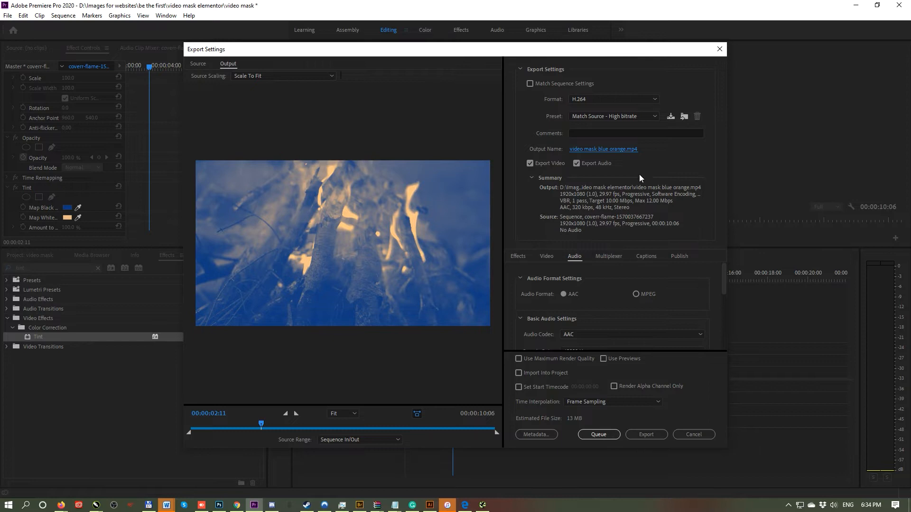
{"action": "left_click", "coordinate": [646, 434]}
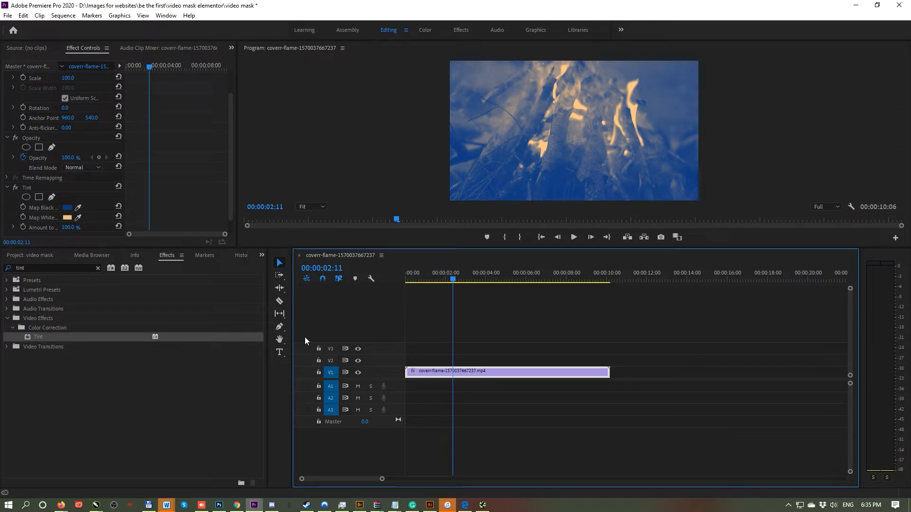
Step: Switch to Adobe Photoshop and create a new document 1920 pixels wide and 400 pixels high with a white background
{"action": "left_click", "coordinate": [218, 504]}
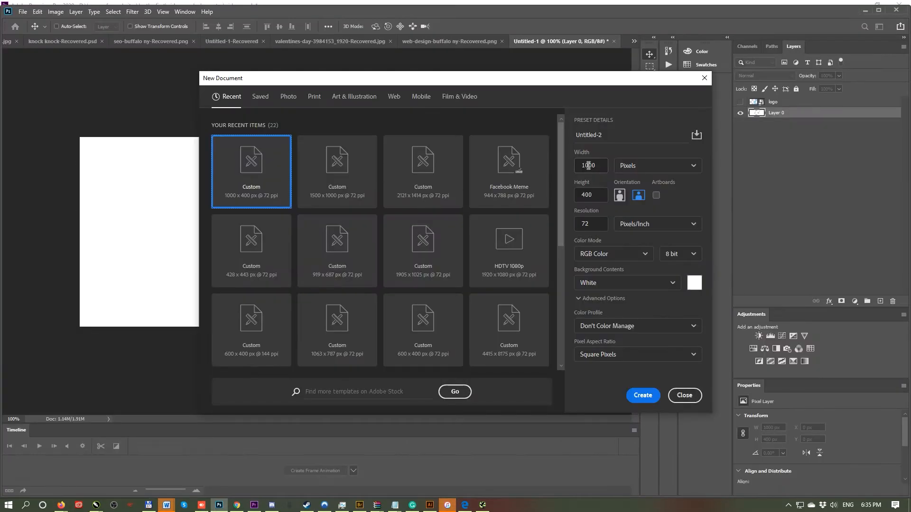
{"action": "double_click", "coordinate": [588, 166]}
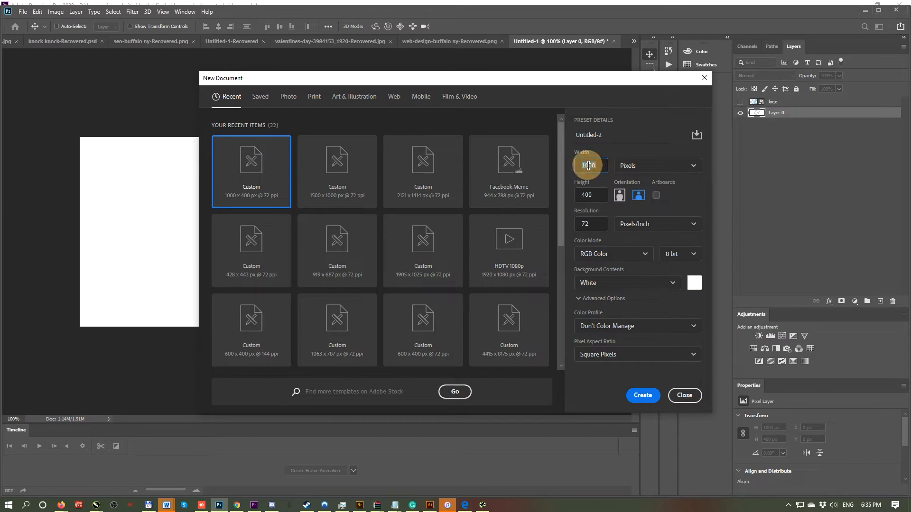
{"action": "type", "text": "1"}
{"action": "left_click", "coordinate": [652, 397]}
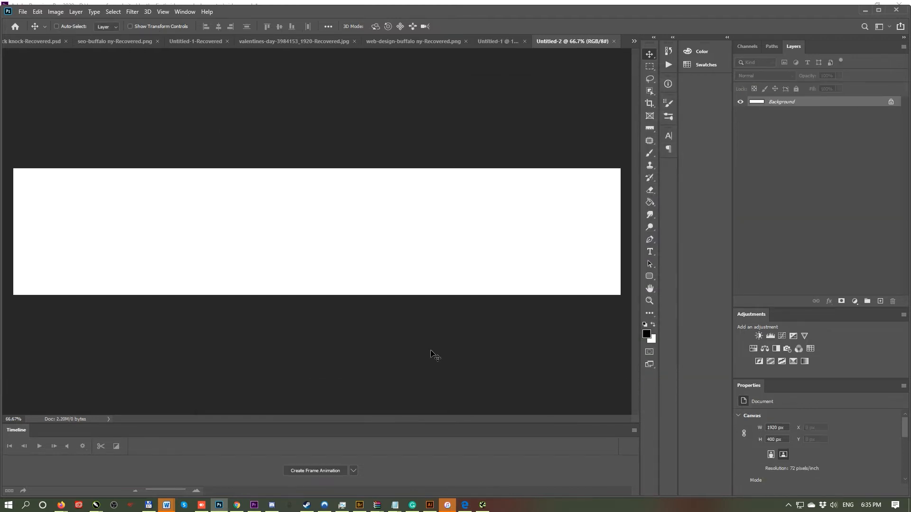
Step: Place logo.pdf as an embedded smart object and enlarge it around the canvas center to about 420 × 388 px
{"action": "left_click", "coordinate": [22, 13]}
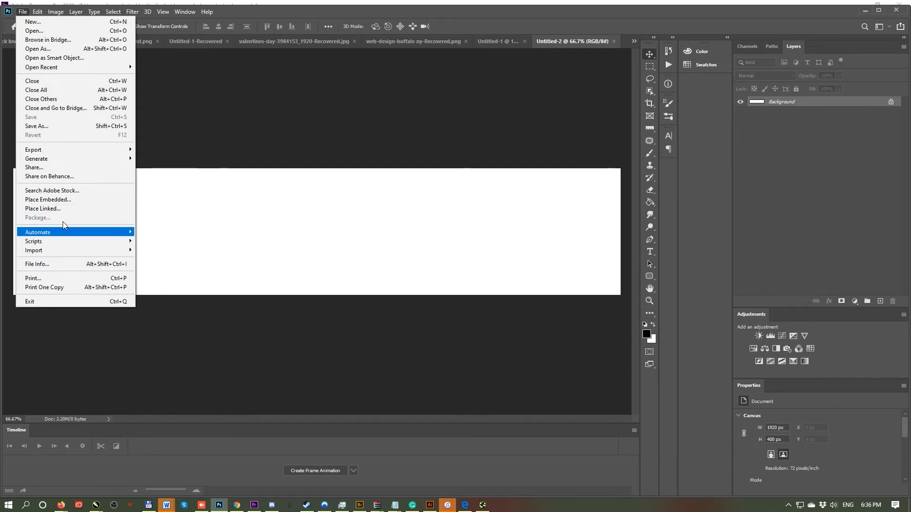
{"action": "left_click", "coordinate": [66, 200]}
{"action": "left_click", "coordinate": [115, 161]}
{"action": "double_click", "coordinate": [115, 161]}
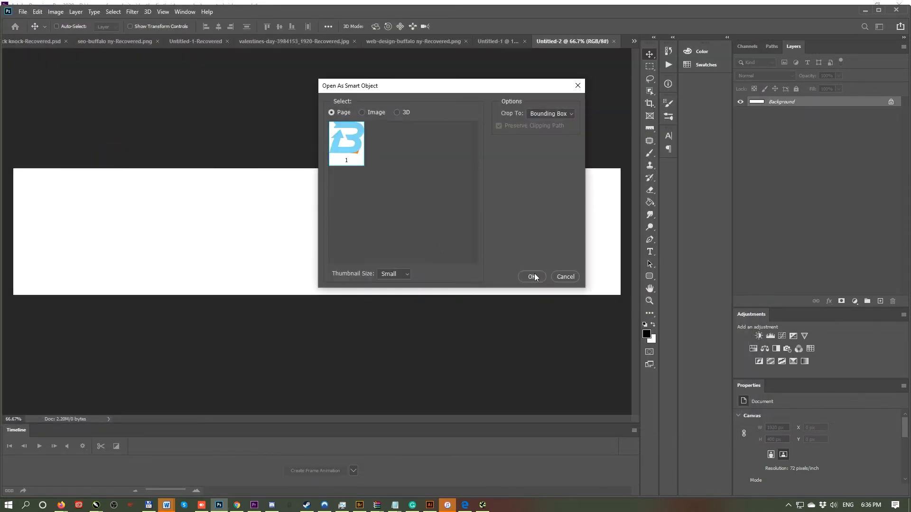
{"action": "left_click", "coordinate": [532, 276]}
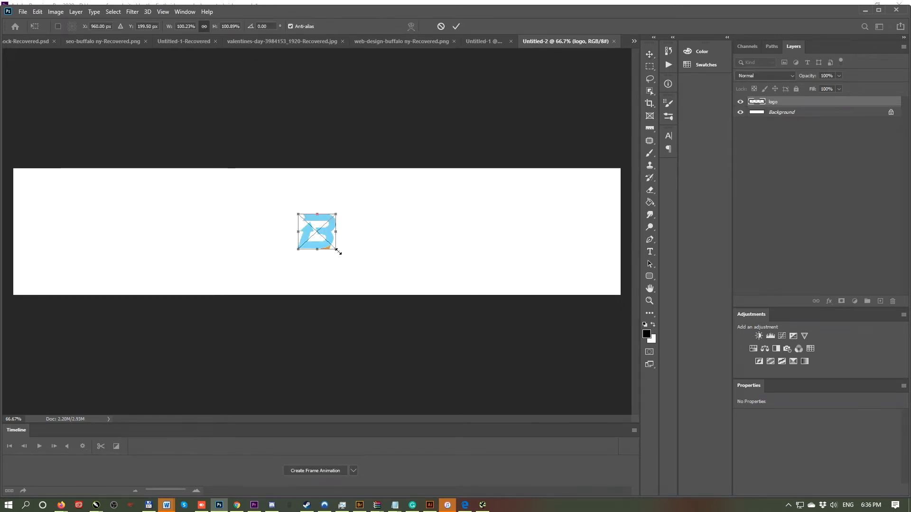
{"action": "left_click_drag", "start_coordinate": [336, 249], "coordinate": [374, 302]}
{"action": "key", "text": "Return"}
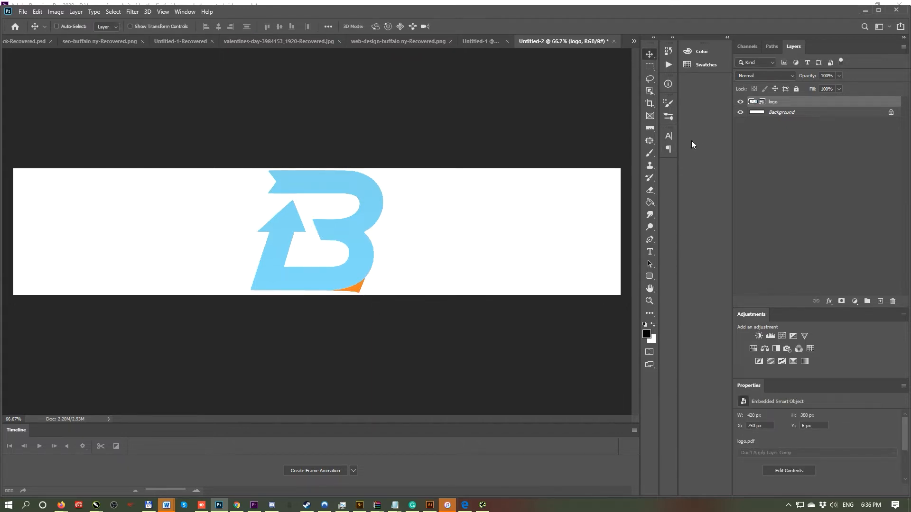
Step: Hide the logo layer, convert Background to a regular layer, and cut the logo's selected outline out of it
{"action": "left_click", "coordinate": [759, 106], "text": "ctrl"}
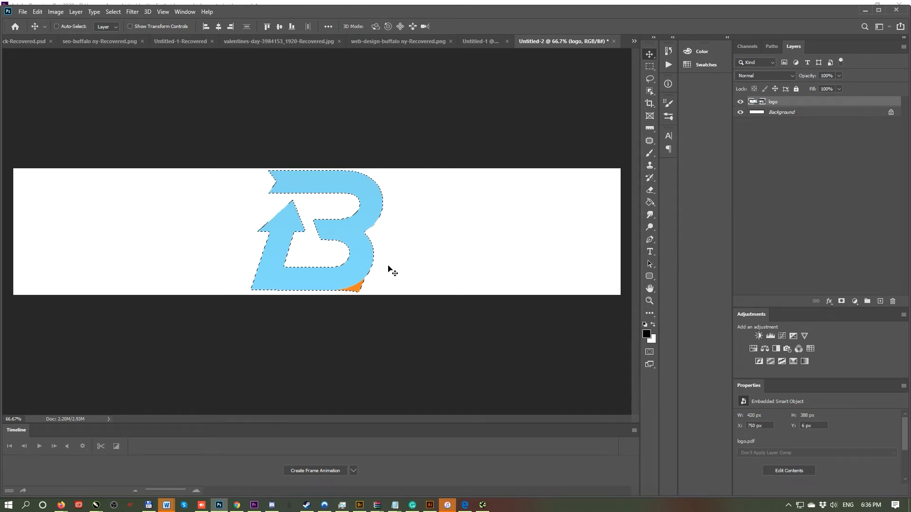
{"action": "left_click", "coordinate": [740, 102]}
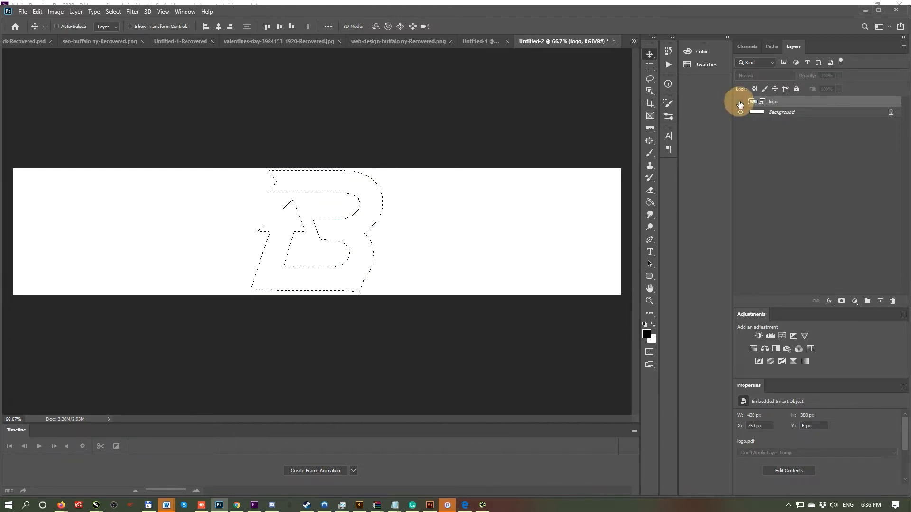
{"action": "double_click", "coordinate": [782, 113]}
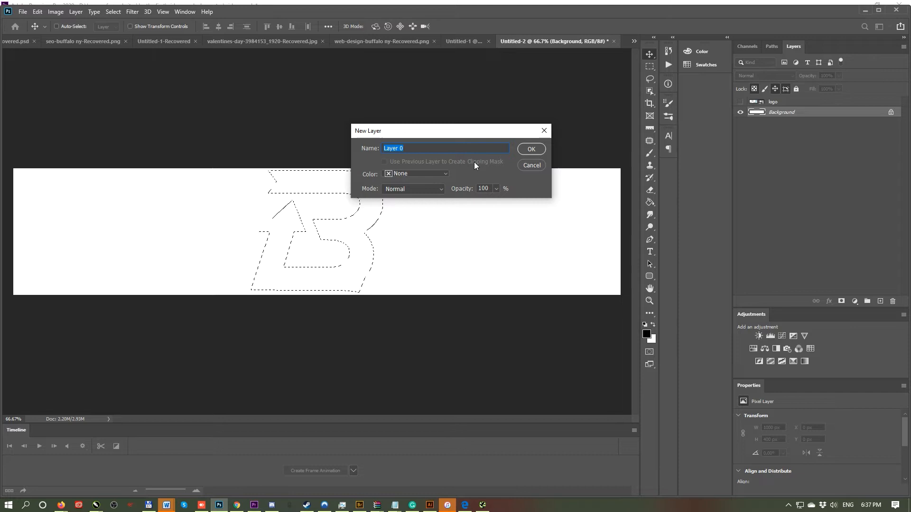
{"action": "left_click", "coordinate": [531, 150]}
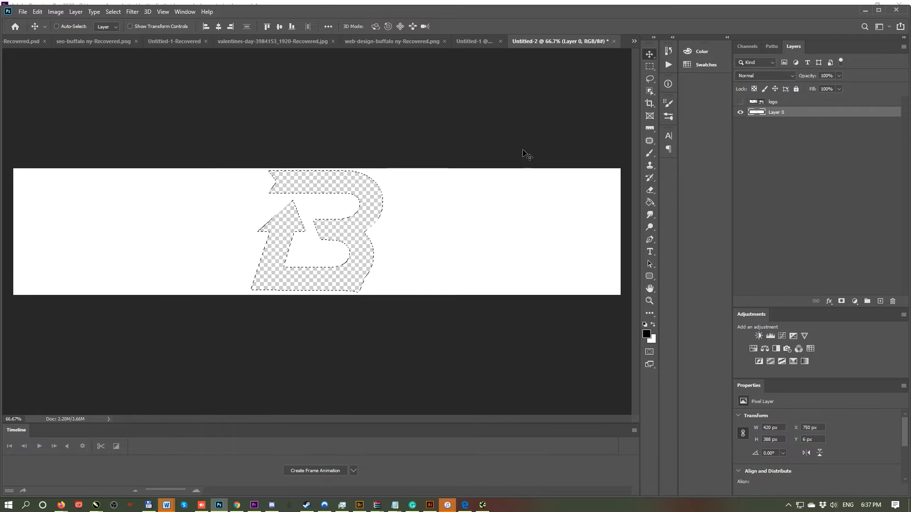
Step: Save the cut-out for web as a PNG-24 with transparency, named b logo mask video, on the Desktop
{"action": "key", "text": "ctrl"}
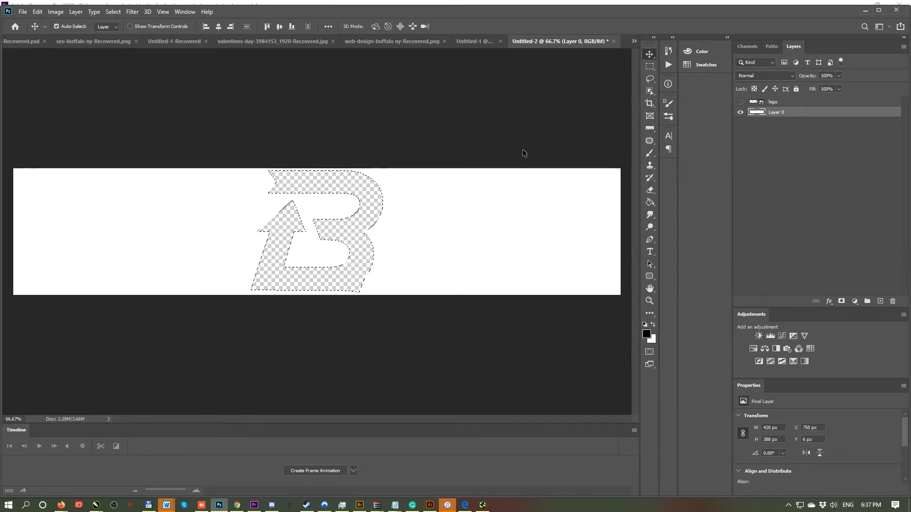
{"action": "key", "text": "ctrl+alt+shift+s"}
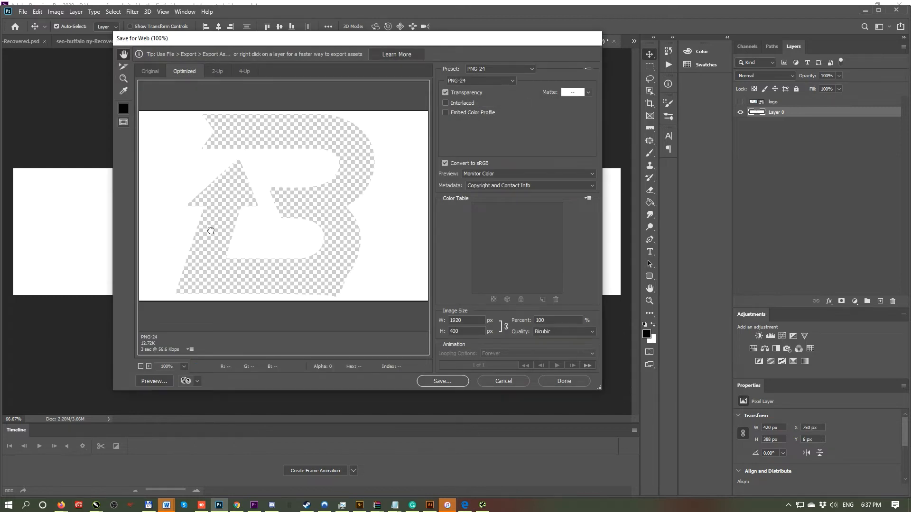
{"action": "left_click", "coordinate": [435, 379]}
{"action": "type", "text": "b"}
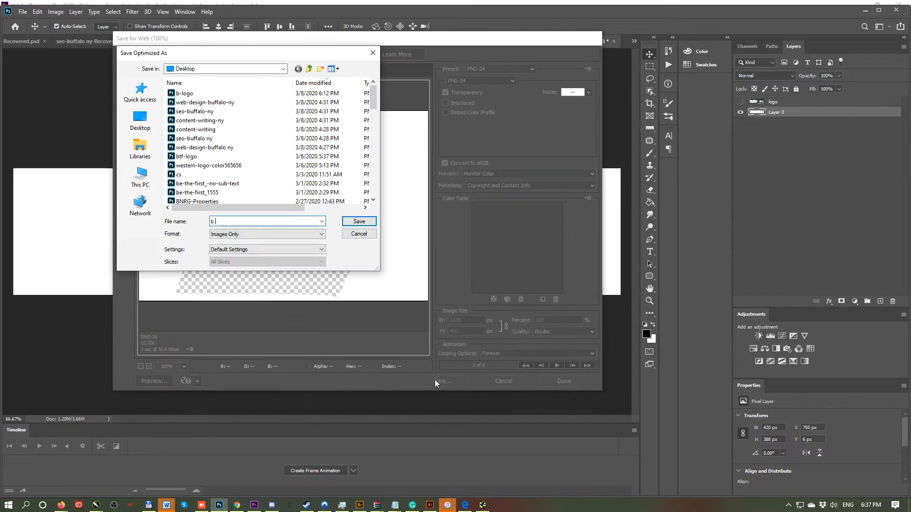
{"action": "type", "text": " logo mask video"}
{"action": "key", "text": "Return"}
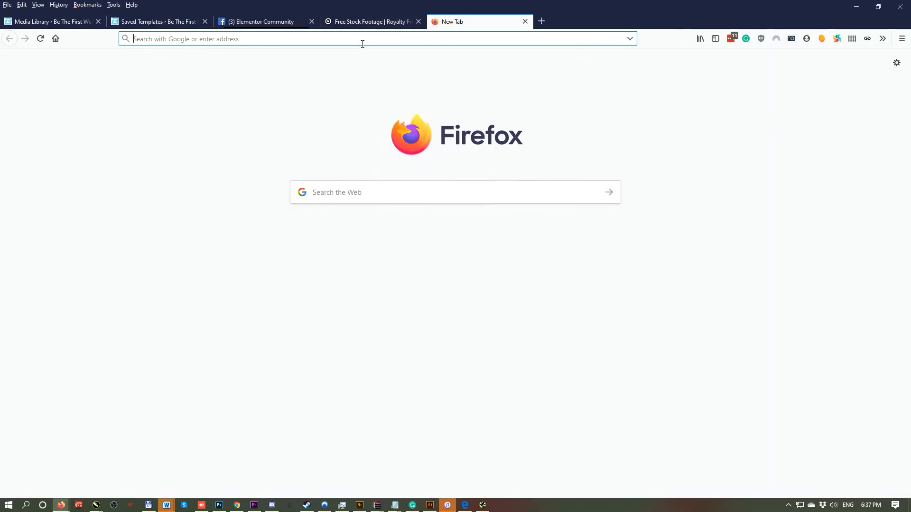
Step: Compress b-logo-mask-video.png from the Desktop at tinypng.com in Firefox and save the compressed file
{"action": "type", "text": "tin"}
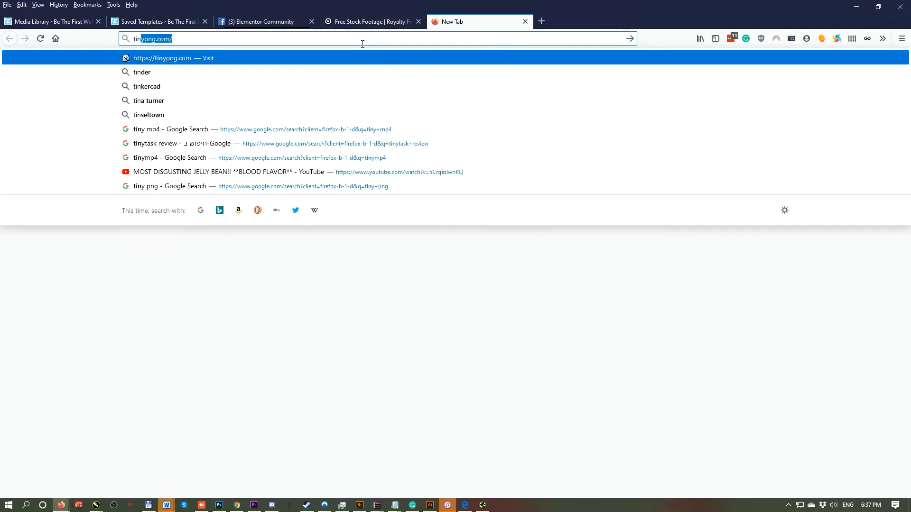
{"action": "key", "text": "Return"}
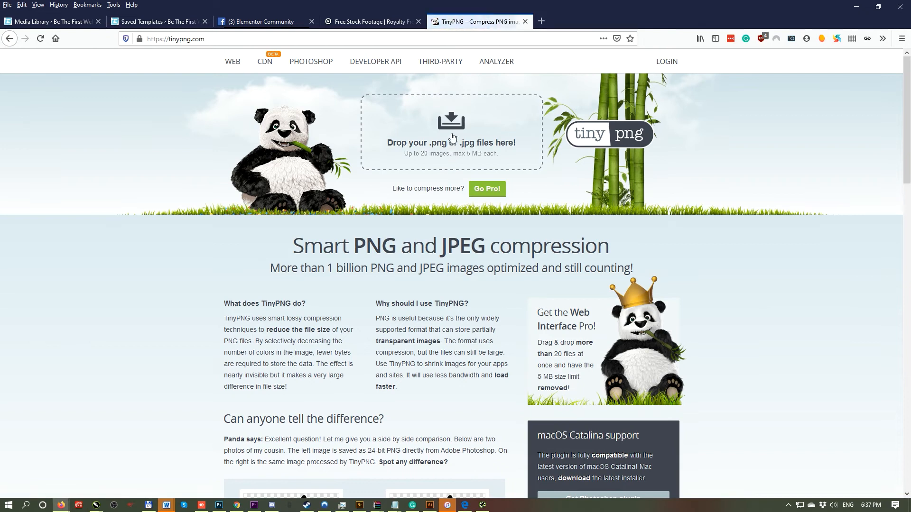
{"action": "left_click", "coordinate": [452, 133]}
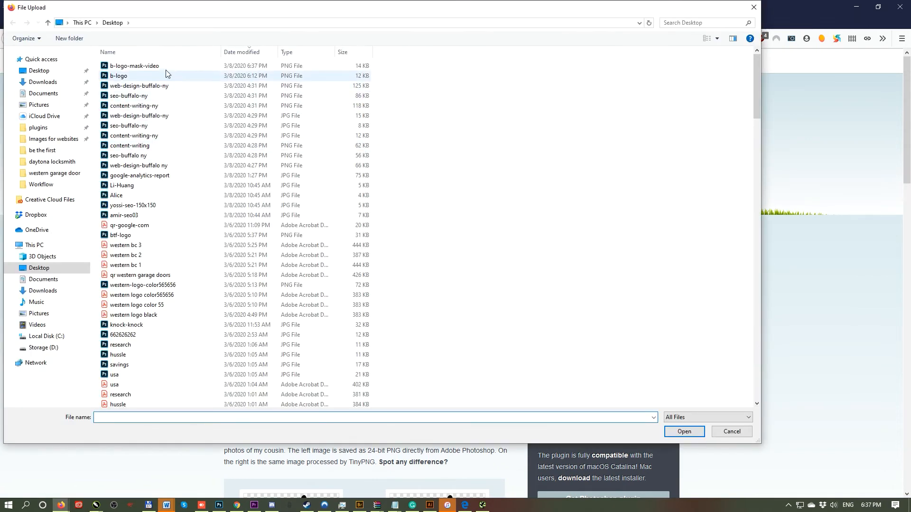
{"action": "double_click", "coordinate": [138, 66]}
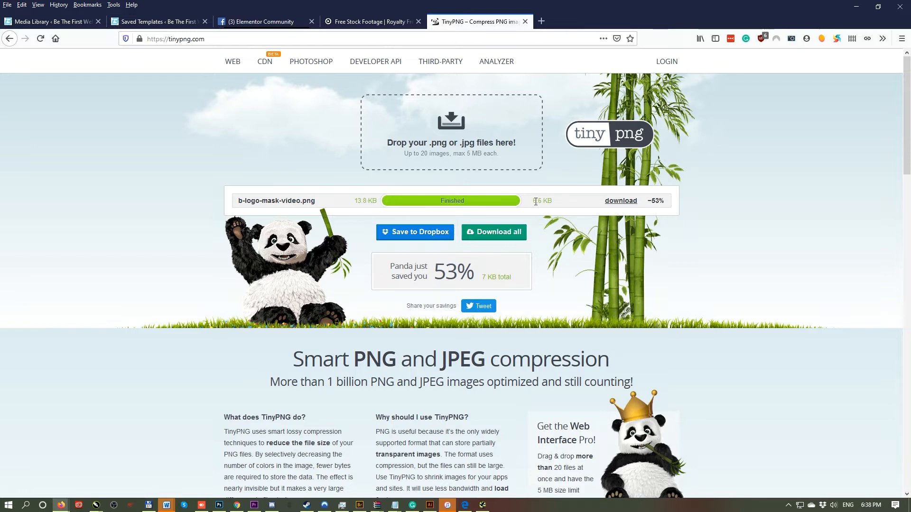
{"action": "left_click", "coordinate": [617, 203]}
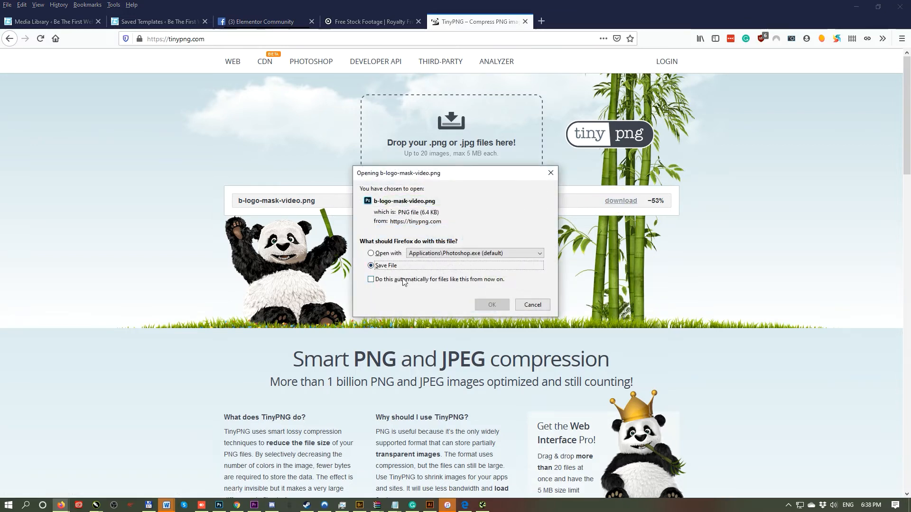
{"action": "left_click", "coordinate": [491, 304]}
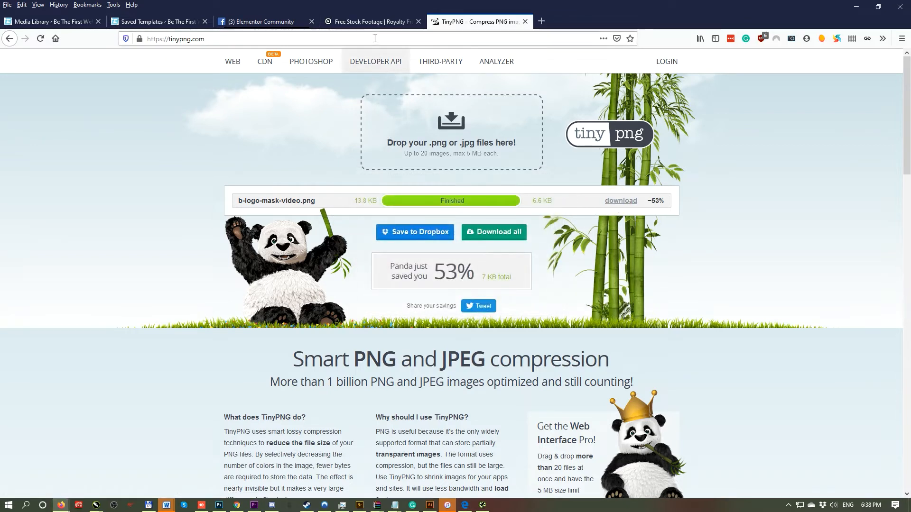
Step: Upload the compressed b-logo-mask-video image from Downloads to the WordPress Media Library
{"action": "left_click", "coordinate": [171, 21]}
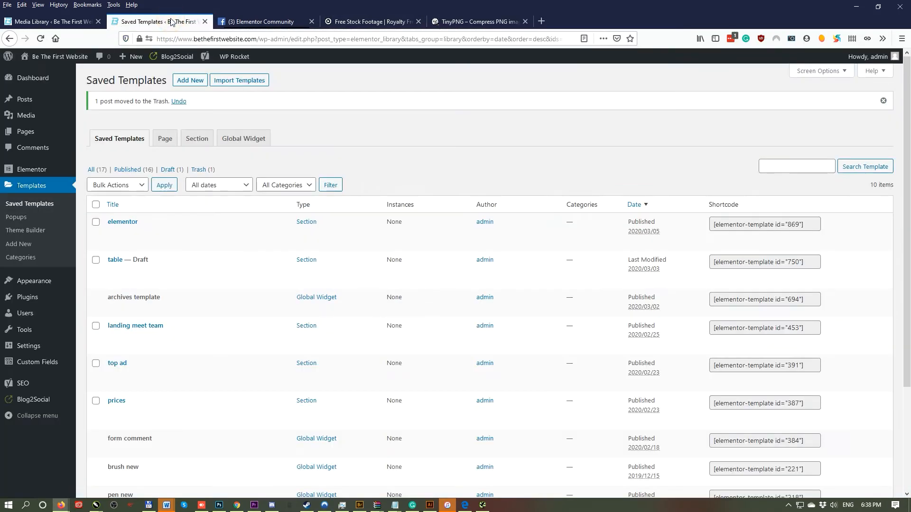
{"action": "left_click", "coordinate": [52, 21]}
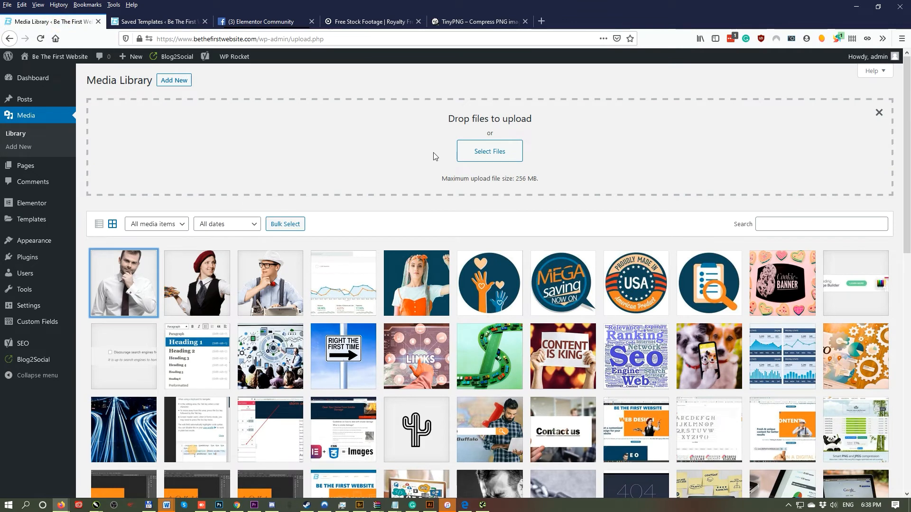
{"action": "left_click", "coordinate": [473, 153]}
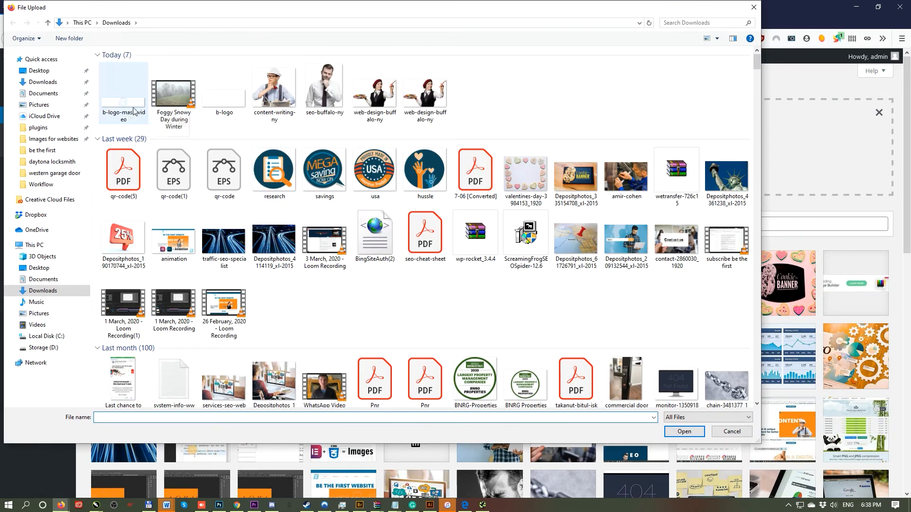
{"action": "double_click", "coordinate": [133, 110]}
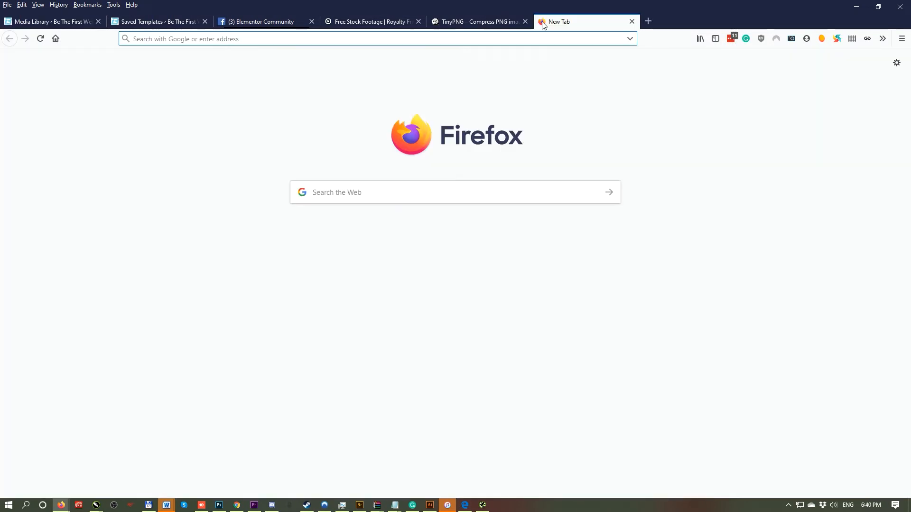
Step: Go to YouTube and upload video mask blue orange.mp4 from the video mask elementor folder through YouTube Studio
{"action": "type", "text": "youtube.com/"}
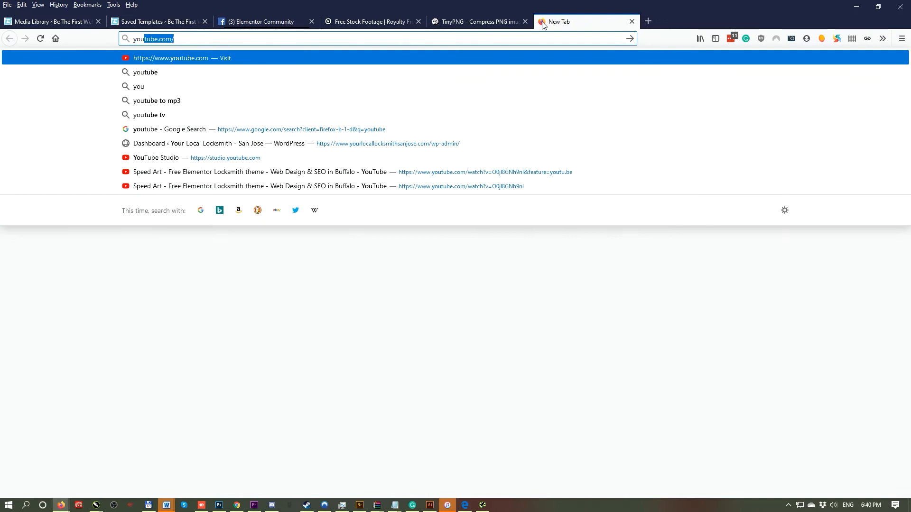
{"action": "key", "text": "Return"}
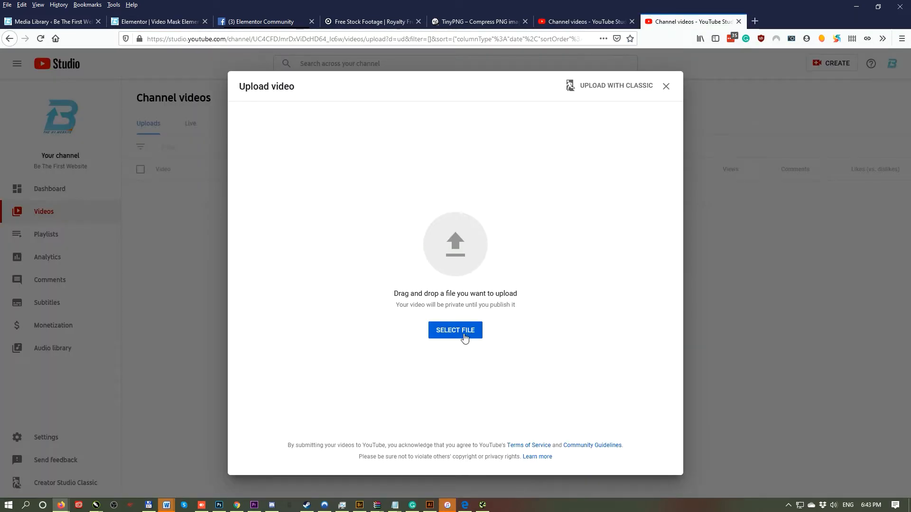
{"action": "left_click", "coordinate": [464, 336]}
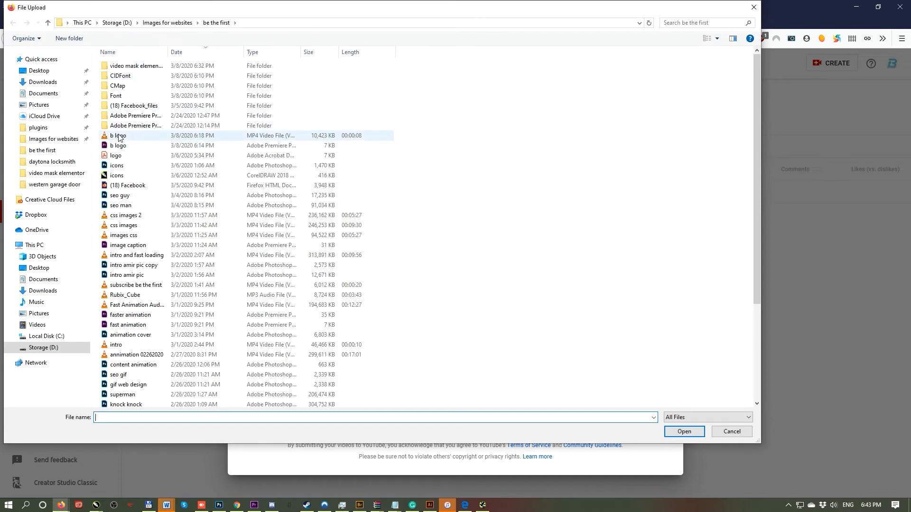
{"action": "double_click", "coordinate": [134, 67]}
{"action": "double_click", "coordinate": [173, 106]}
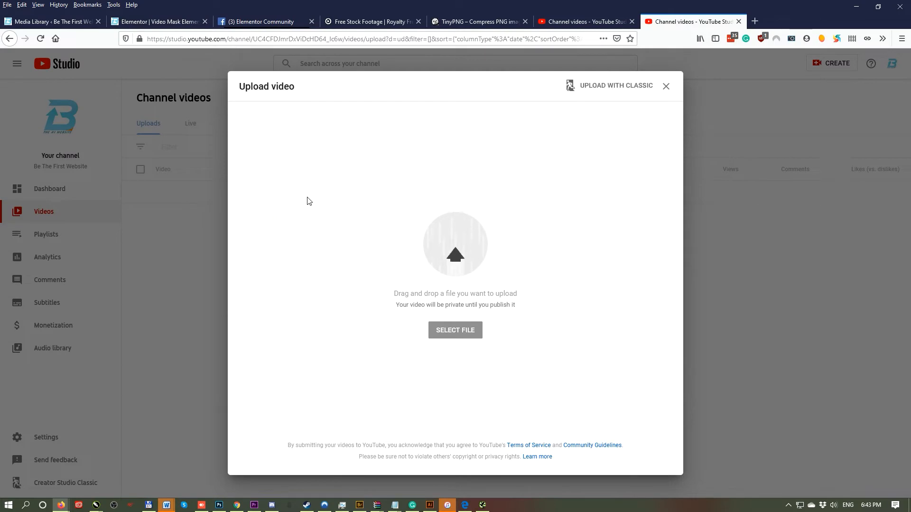
Step: Title the uploaded video "Video Background | Web Deming & SEO in Buffalo NY", copy its link and continue past the details
{"action": "right_click", "coordinate": [282, 184]}
{"action": "left_click", "coordinate": [309, 218]}
{"action": "left_click", "coordinate": [257, 178]}
{"action": "type", "text": "Video Background | Web Deming & SEO in Buffalo NY"}
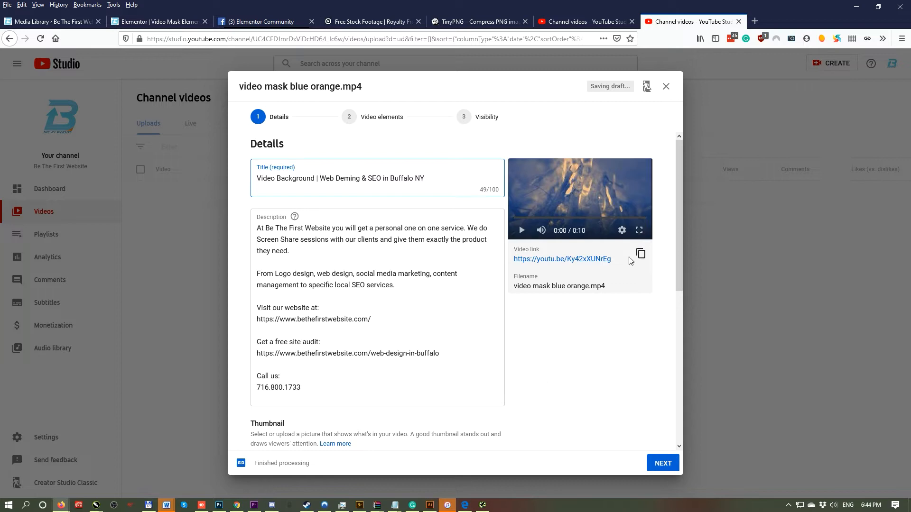
{"action": "left_click", "coordinate": [640, 254]}
{"action": "double_click", "coordinate": [662, 464]}
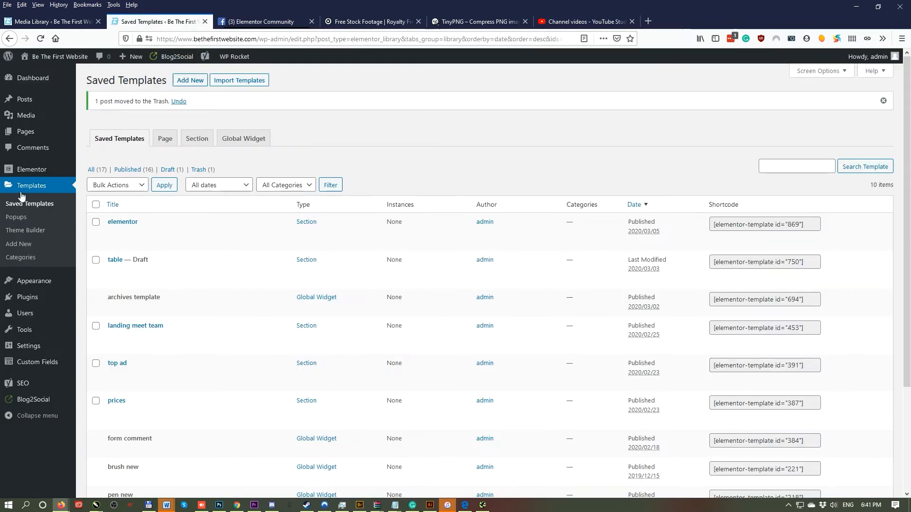
Step: Create a new Elementor template of type Section named Video Mask Elementor from the WordPress saved templates
{"action": "left_click", "coordinate": [28, 204]}
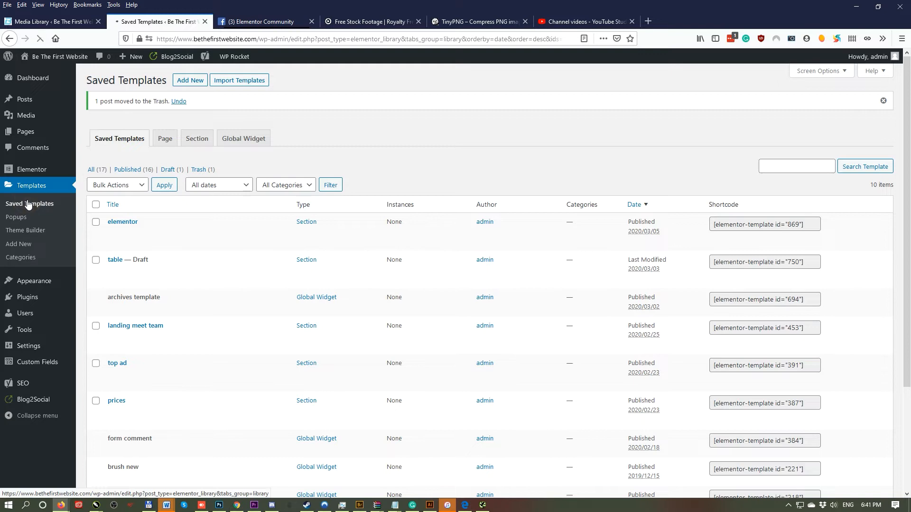
{"action": "left_click", "coordinate": [191, 83]}
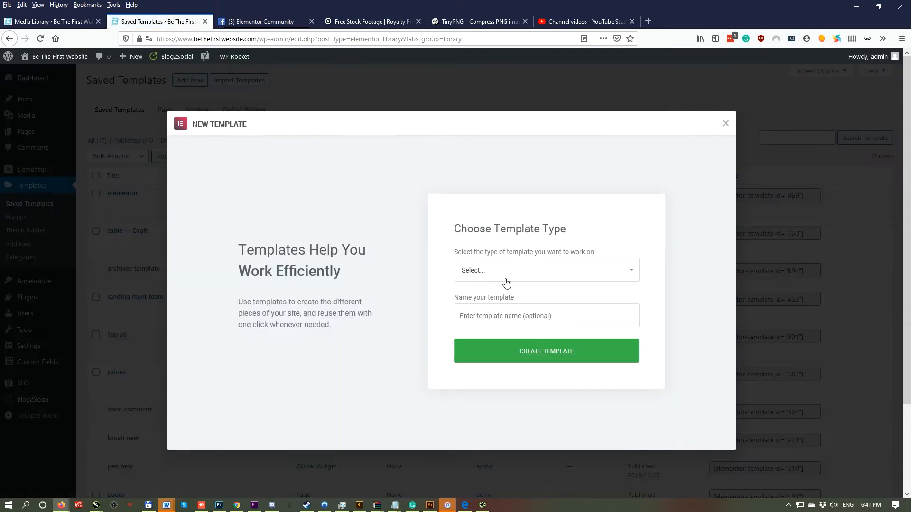
{"action": "left_click", "coordinate": [483, 274]}
{"action": "left_click", "coordinate": [481, 316]}
{"action": "type", "text": "Video "}
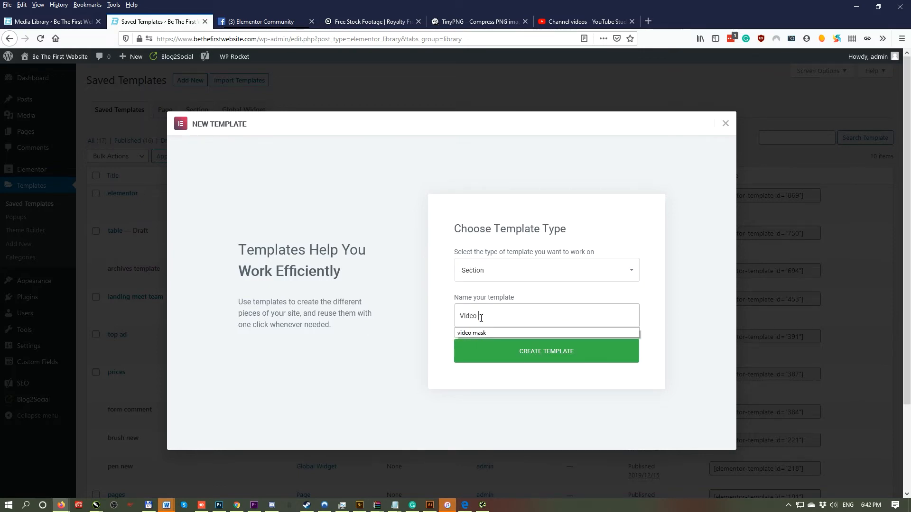
{"action": "type", "text": "Mask Elementor"}
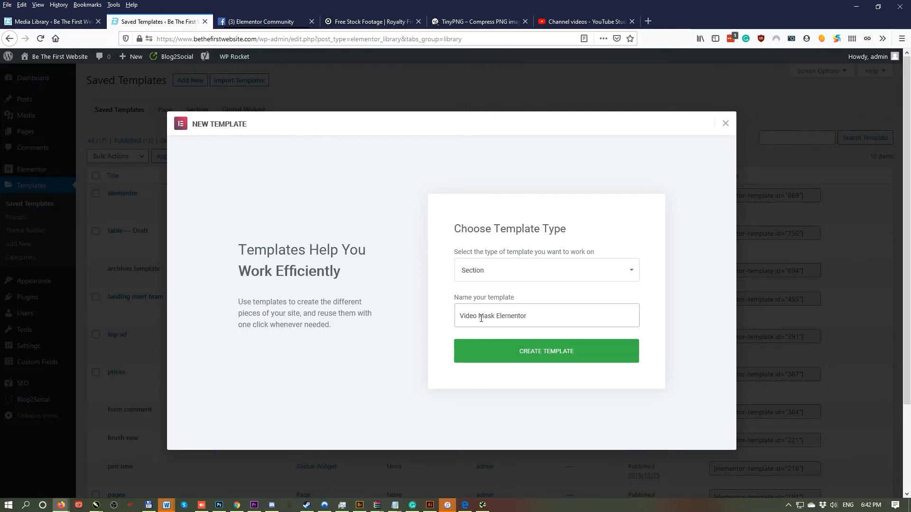
{"action": "left_click", "coordinate": [538, 350]}
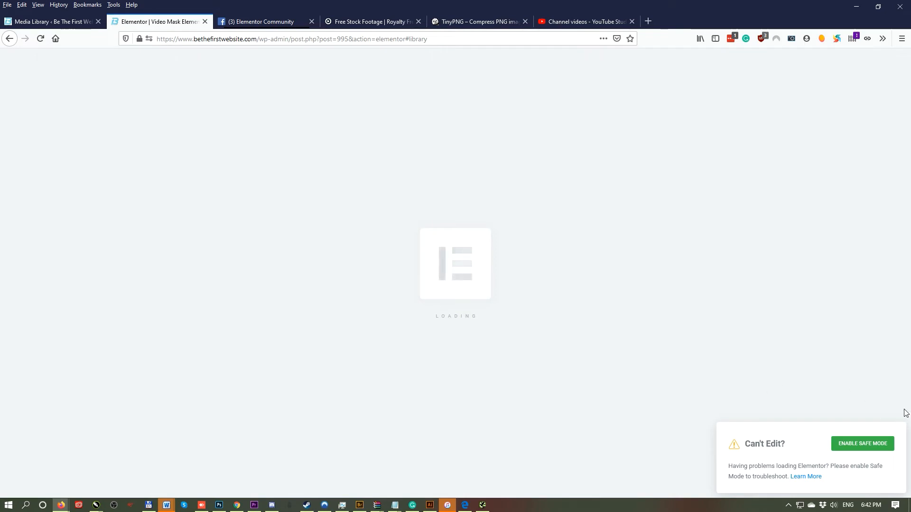
Step: Get the editor to load by turning Safe Mode on and off again, and add a single-column section
{"action": "left_click", "coordinate": [855, 446]}
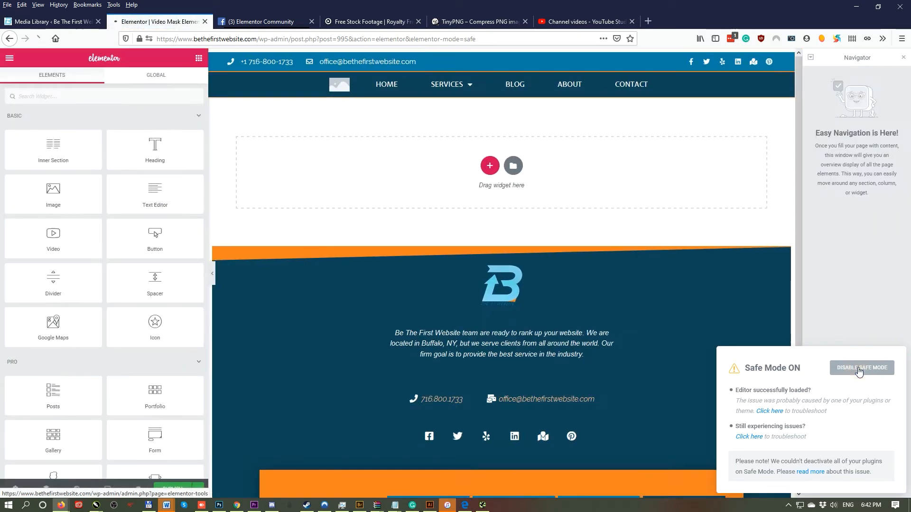
{"action": "left_click", "coordinate": [859, 372]}
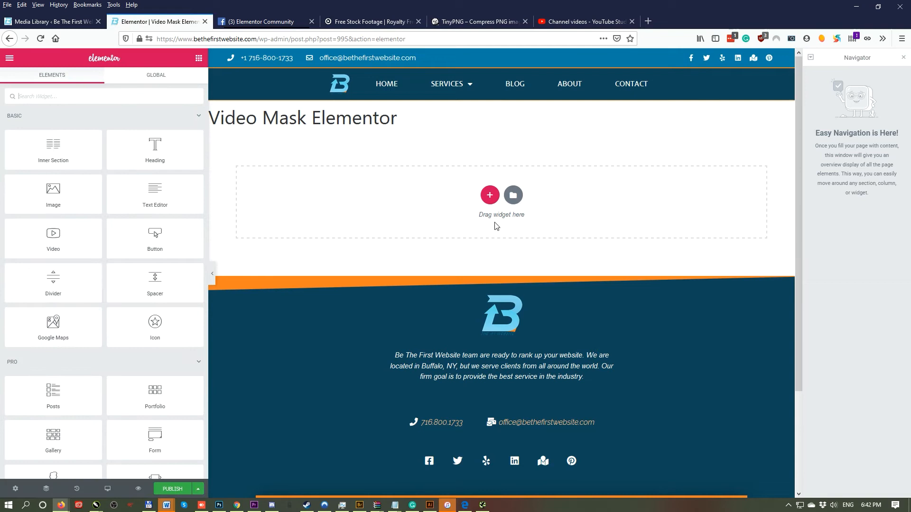
{"action": "left_click", "coordinate": [490, 196]}
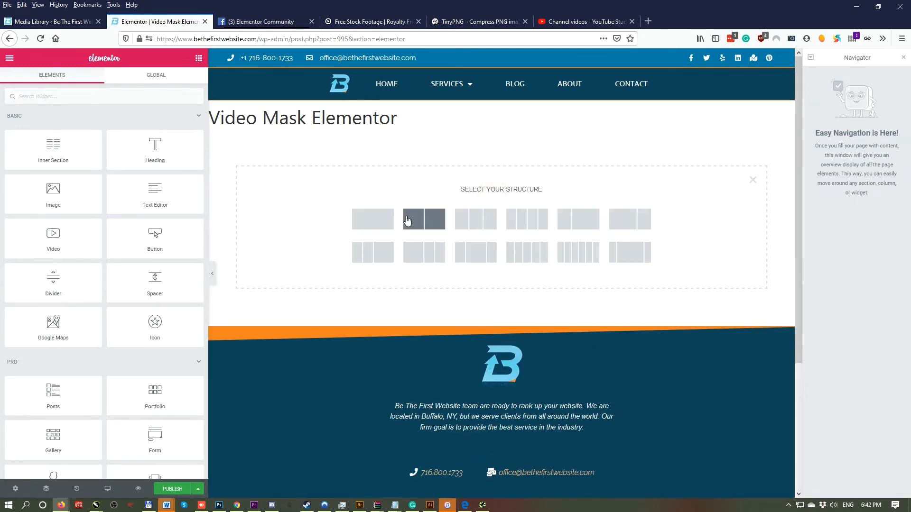
{"action": "left_click", "coordinate": [370, 224]}
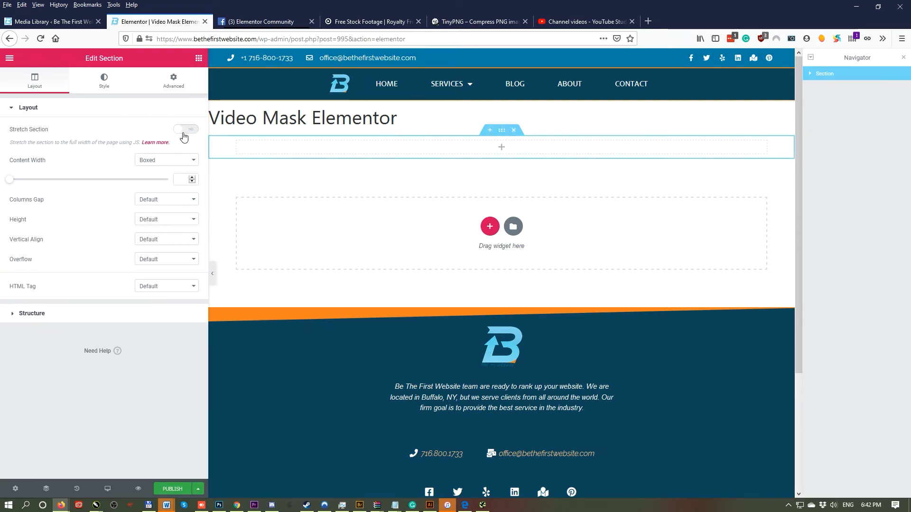
Step: Stretch the new section across the page and set its content width to Full Width
{"action": "left_click", "coordinate": [186, 130]}
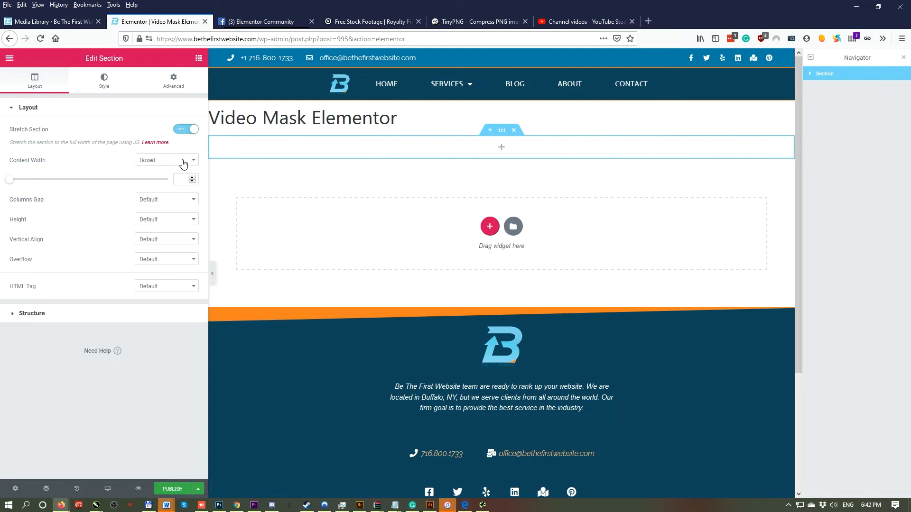
{"action": "left_click", "coordinate": [158, 161]}
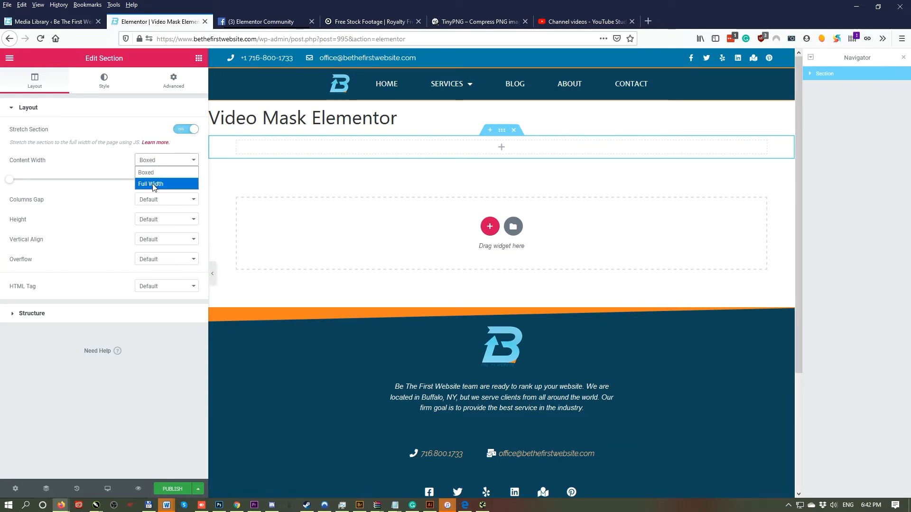
{"action": "left_click", "coordinate": [153, 185]}
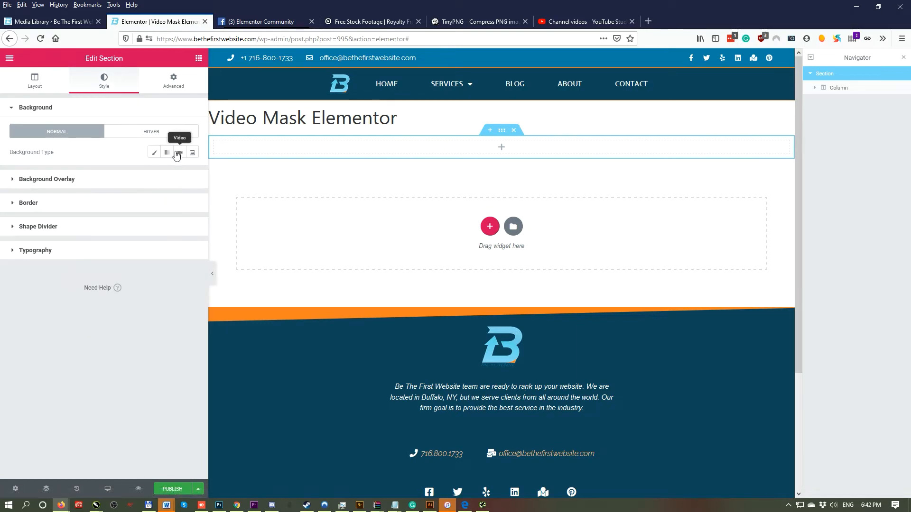
{"action": "left_click", "coordinate": [179, 153]}
{"action": "left_click", "coordinate": [116, 179]}
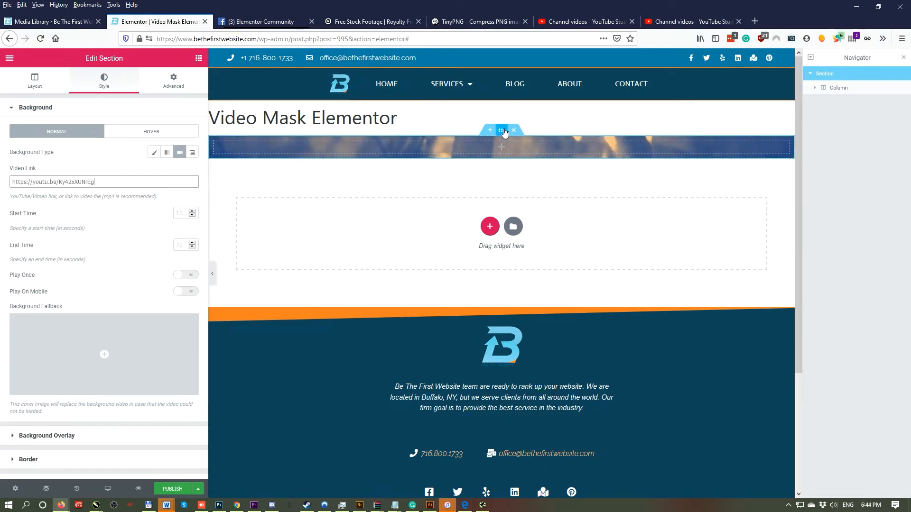
Step: Set the section's height to Min Height in its layout settings
{"action": "left_click", "coordinate": [34, 80]}
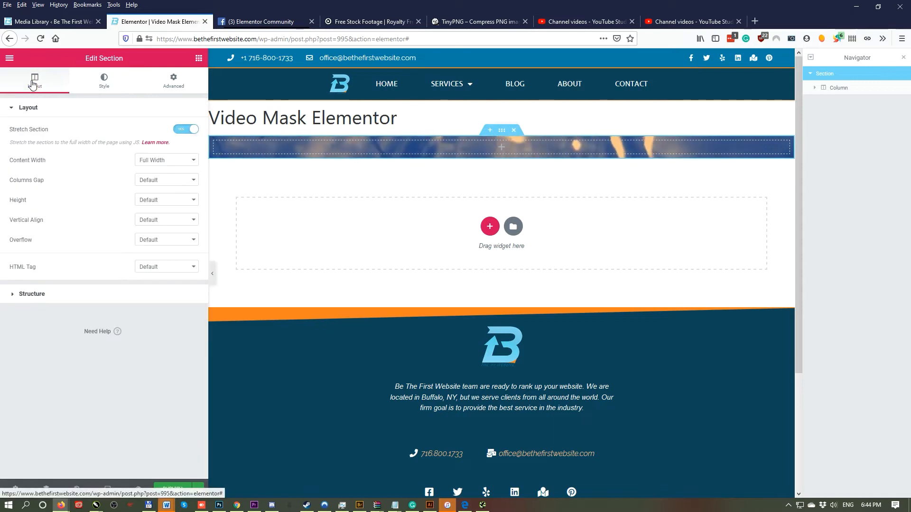
{"action": "left_click", "coordinate": [143, 201]}
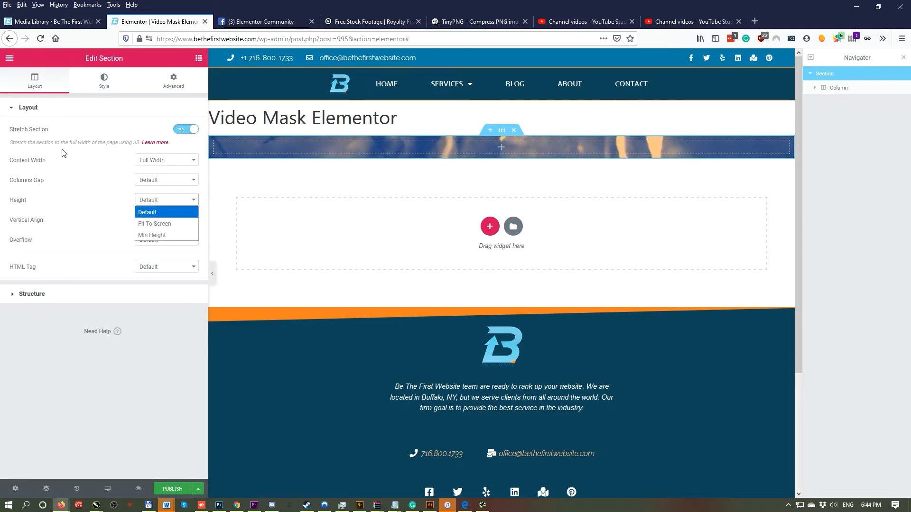
{"action": "left_click", "coordinate": [153, 234]}
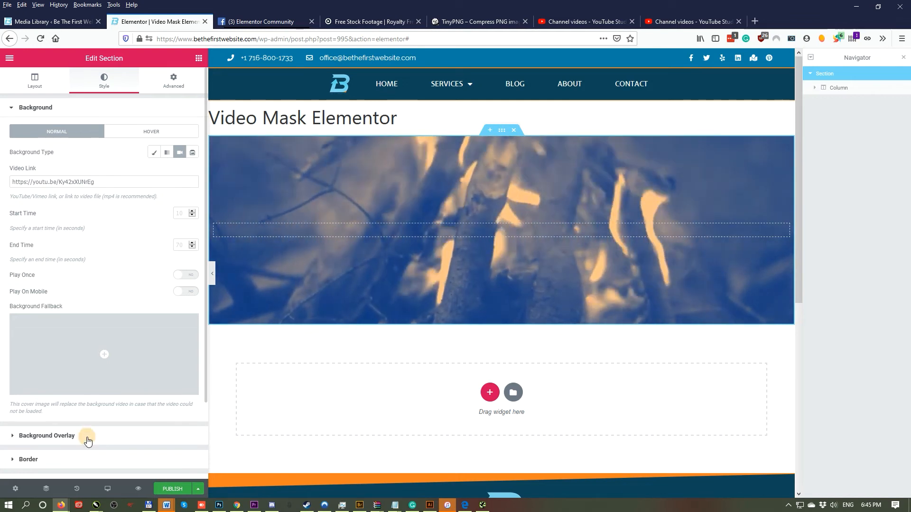
Step: Upload b-logo-mask-video from the Downloads folder and insert it as the section's classic background overlay image
{"action": "left_click", "coordinate": [89, 440]}
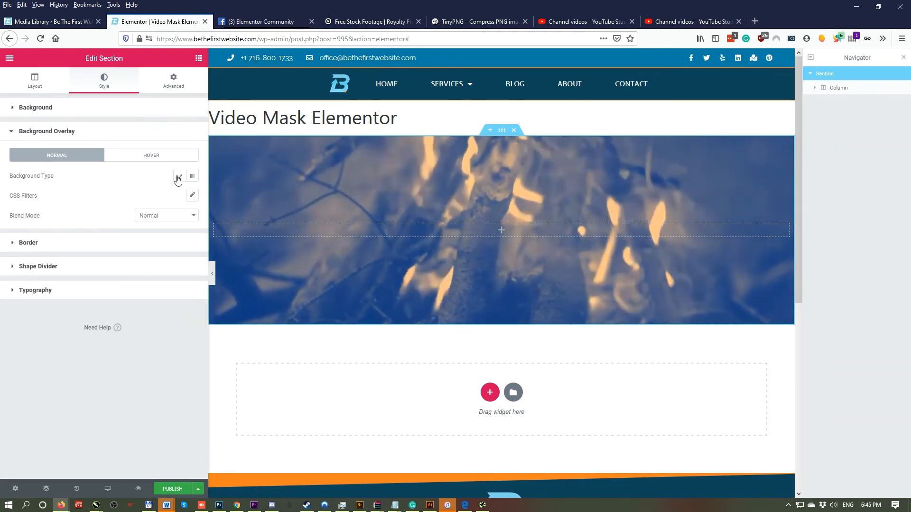
{"action": "left_click", "coordinate": [179, 179]}
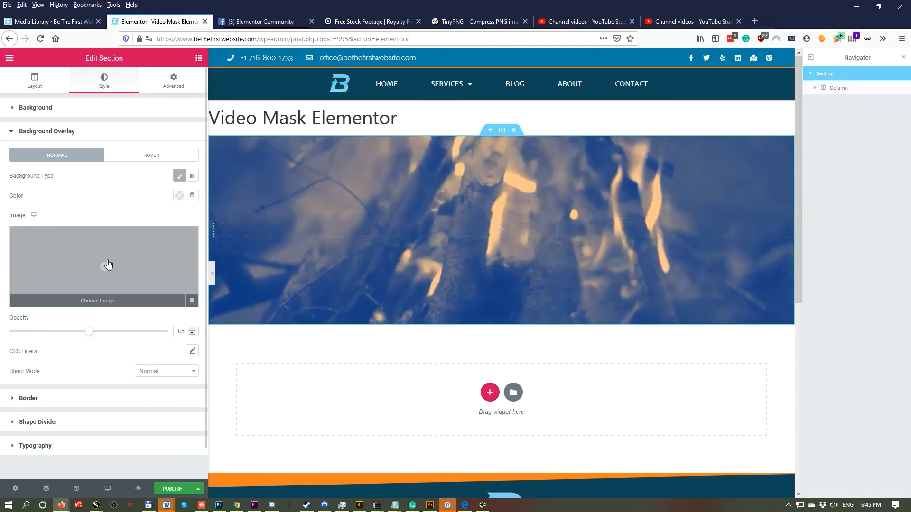
{"action": "left_click", "coordinate": [108, 264]}
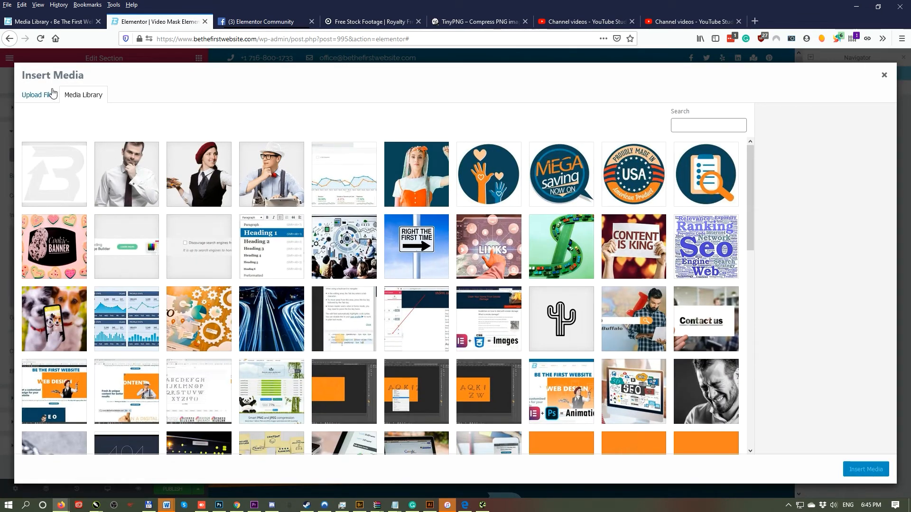
{"action": "left_click", "coordinate": [35, 97]}
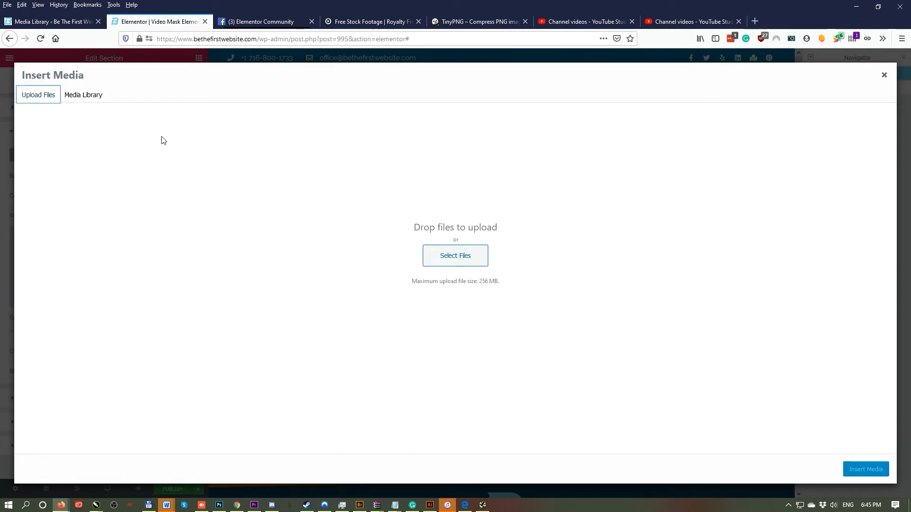
{"action": "left_click", "coordinate": [448, 254]}
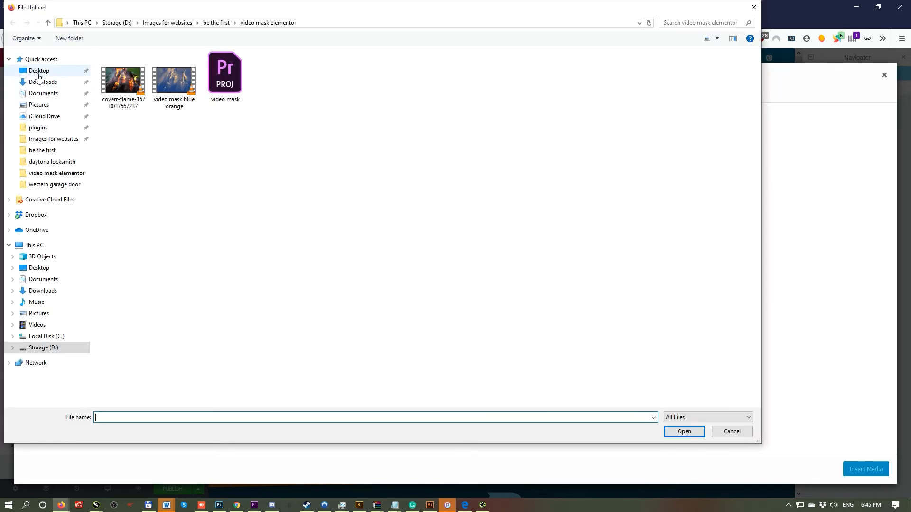
{"action": "left_click", "coordinate": [47, 83]}
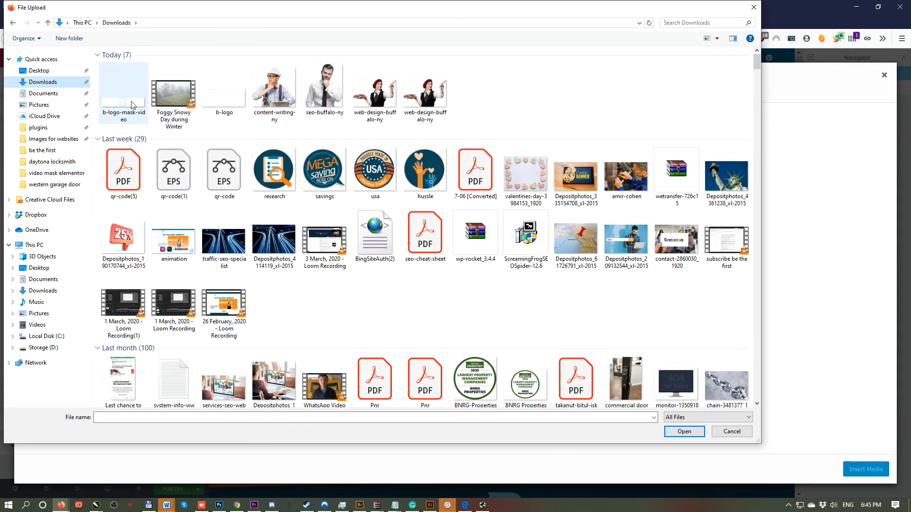
{"action": "double_click", "coordinate": [129, 109]}
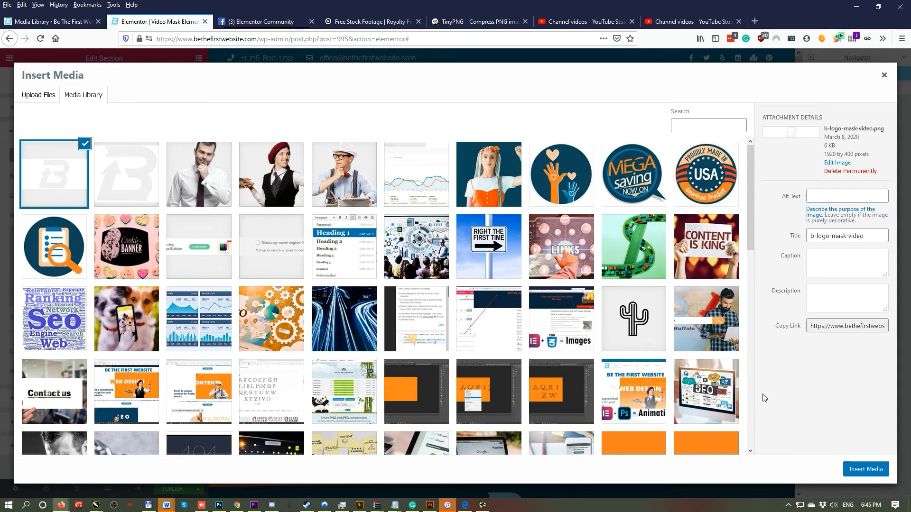
{"action": "left_click", "coordinate": [867, 469]}
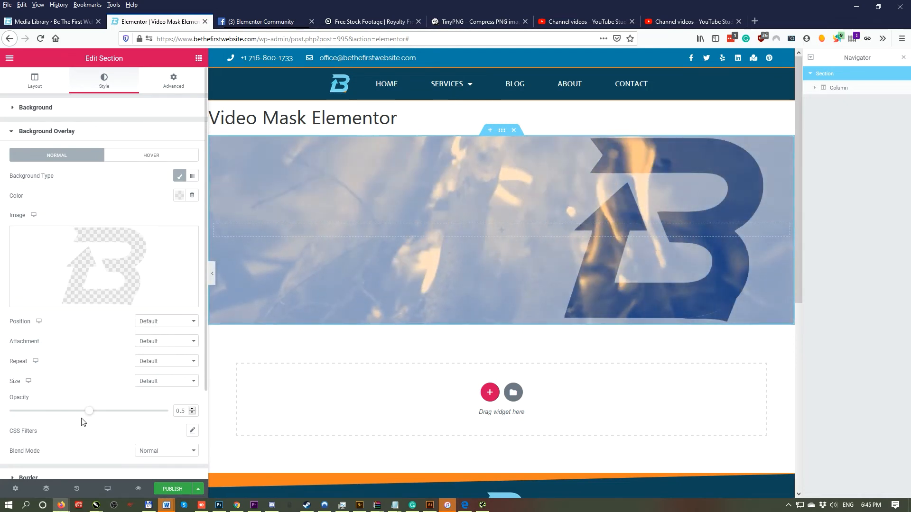
Step: Set the background overlay's opacity to 1 and its image position to Center Center
{"action": "left_click_drag", "start_coordinate": [89, 411], "coordinate": [208, 421]}
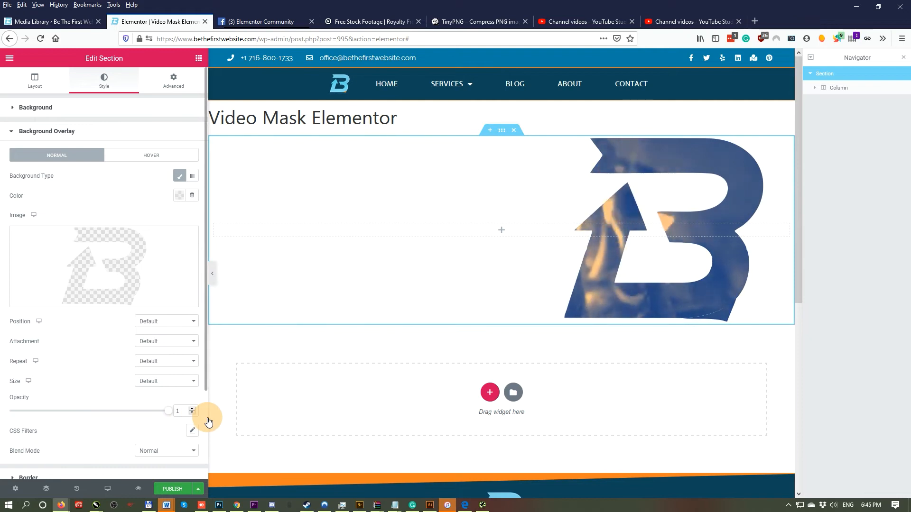
{"action": "left_click", "coordinate": [160, 322]}
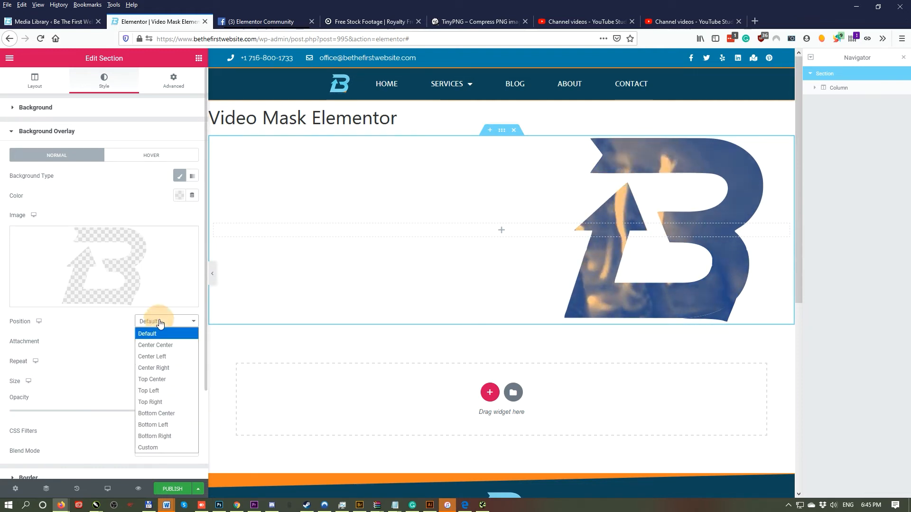
{"action": "left_click", "coordinate": [153, 345]}
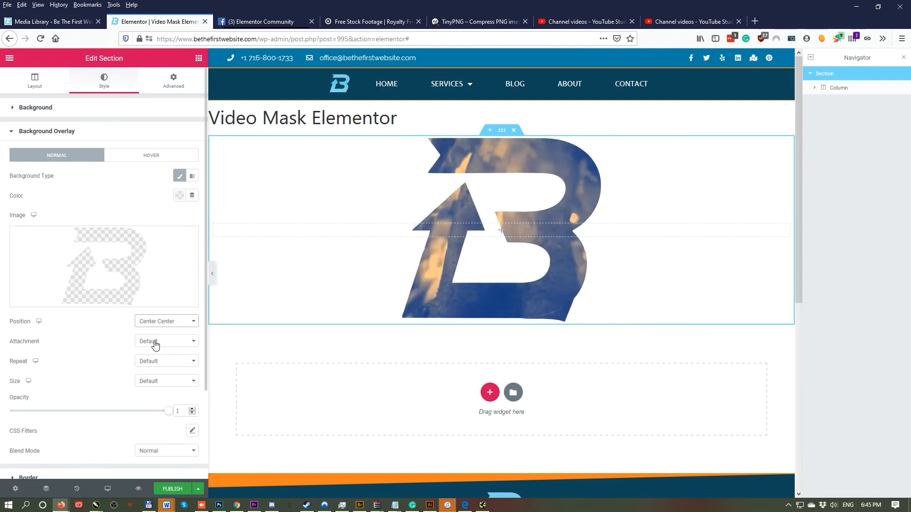
Step: Set the overlay image's size to Cover, keeping Attachment and Repeat at Default
{"action": "left_click", "coordinate": [154, 342]}
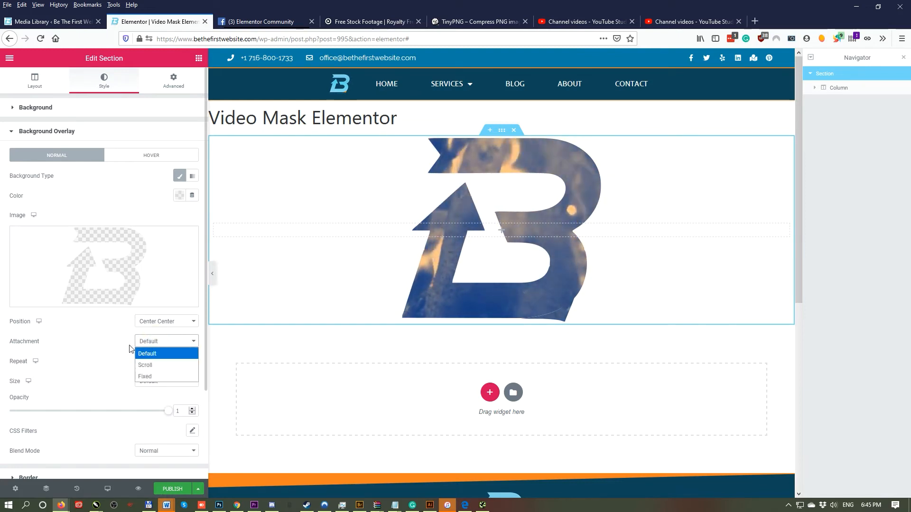
{"action": "left_click", "coordinate": [152, 355]}
{"action": "left_click", "coordinate": [156, 361]}
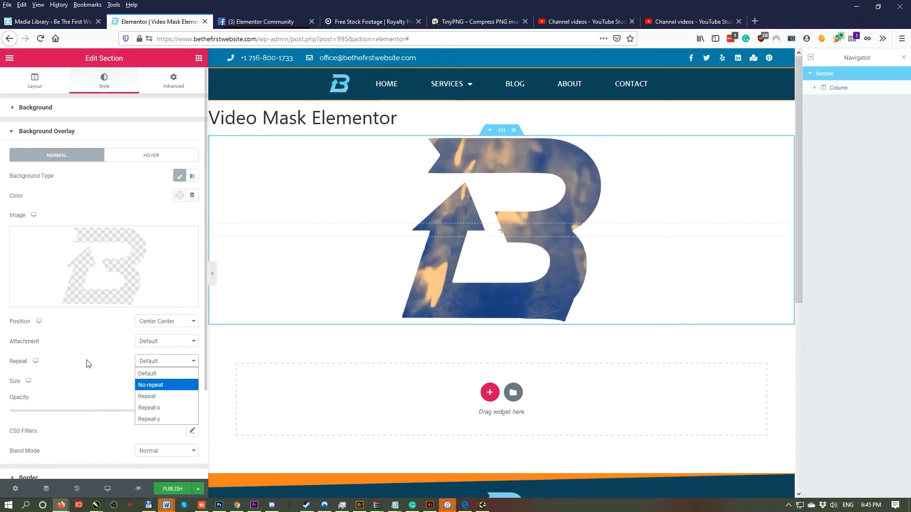
{"action": "left_click", "coordinate": [151, 374]}
{"action": "left_click", "coordinate": [172, 382]}
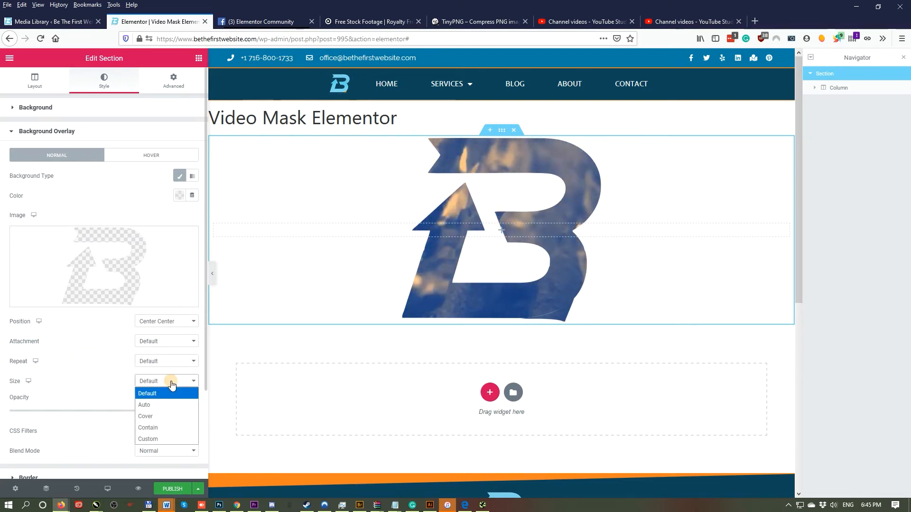
{"action": "left_click", "coordinate": [145, 416]}
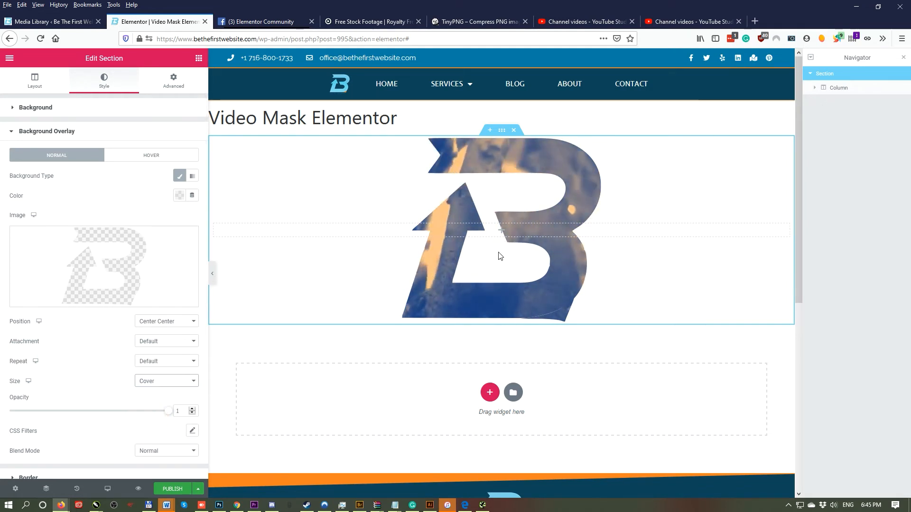
{"action": "scroll", "coordinate": [498, 254], "scroll_direction": "down", "scroll_amount": 4}
{"action": "scroll", "coordinate": [469, 282], "scroll_direction": "up", "scroll_amount": 4}
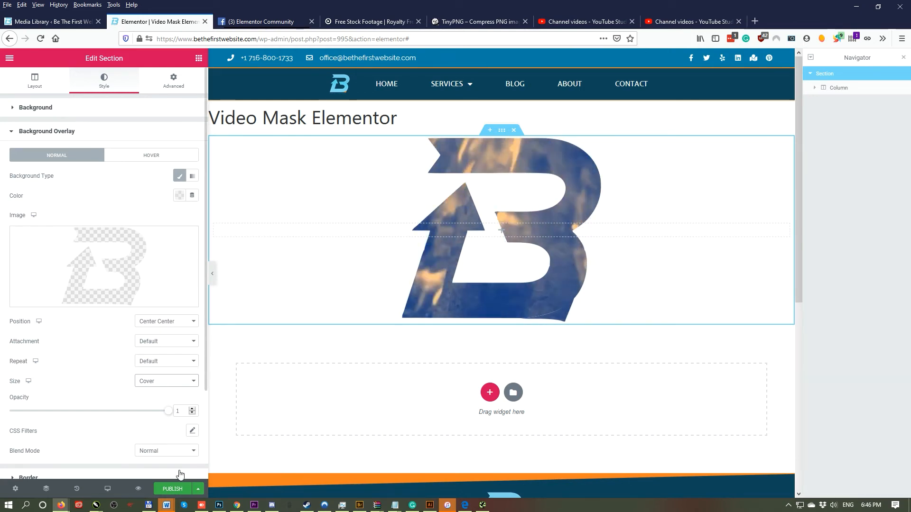
Step: Check the section in the tablet and mobile previews, and set its mobile minimum height to 150 px
{"action": "left_click", "coordinate": [108, 490]}
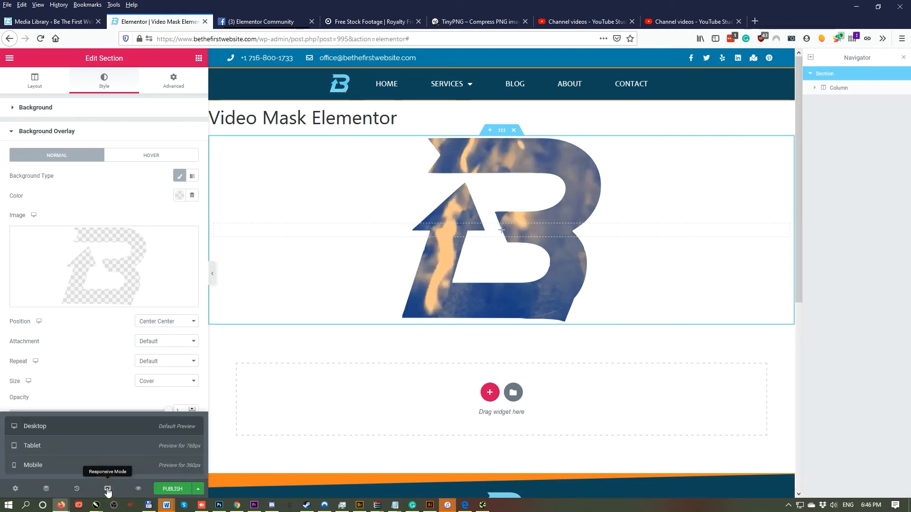
{"action": "left_click", "coordinate": [114, 447]}
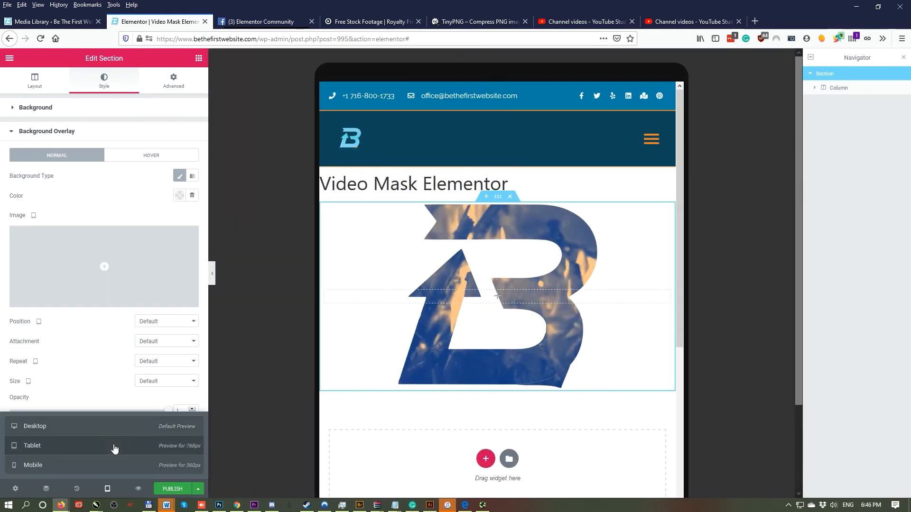
{"action": "left_click", "coordinate": [116, 464]}
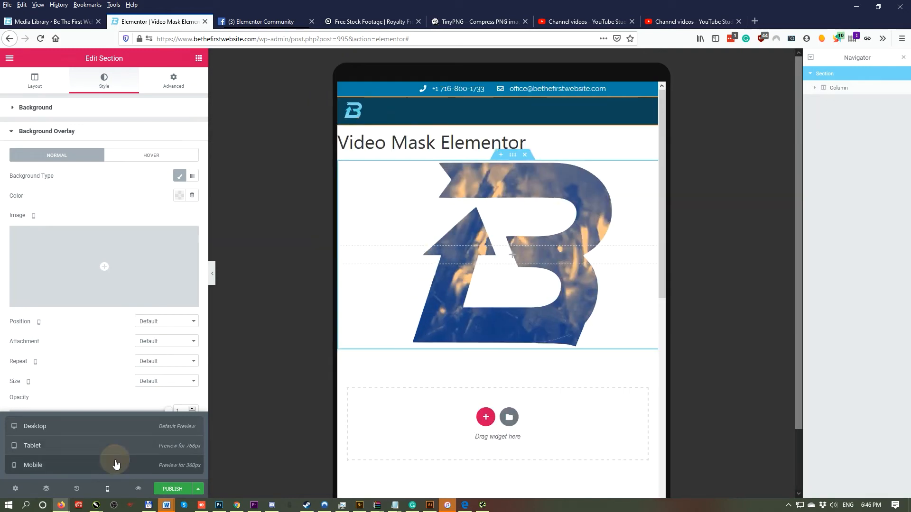
{"action": "scroll", "coordinate": [490, 257], "scroll_direction": "down", "scroll_amount": 3}
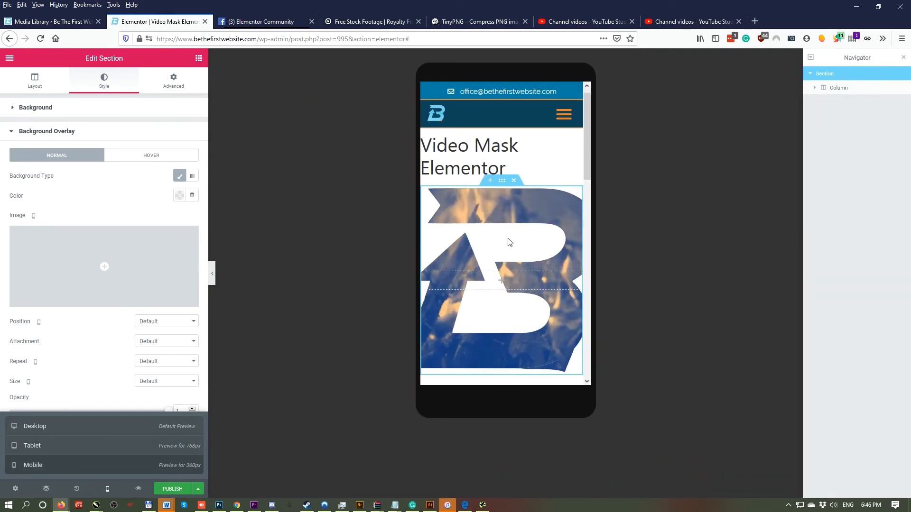
{"action": "scroll", "coordinate": [507, 241], "scroll_direction": "up", "scroll_amount": 2}
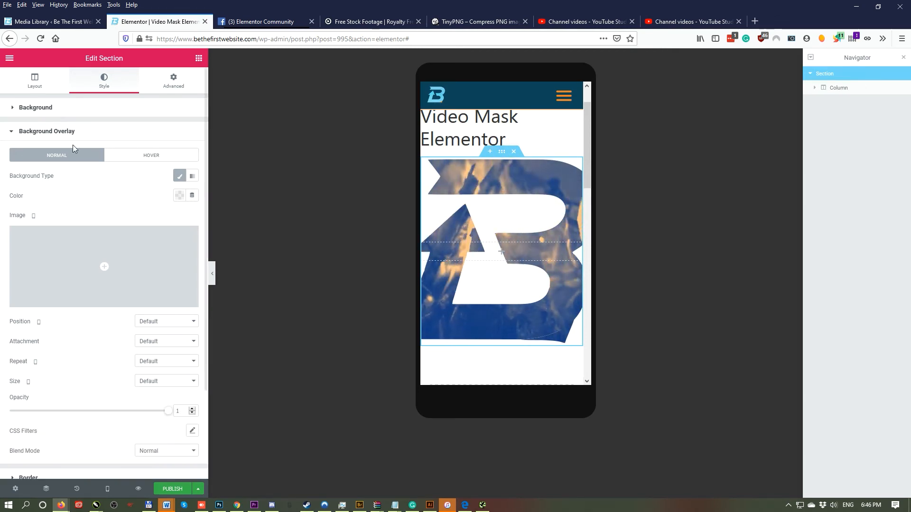
{"action": "left_click", "coordinate": [34, 87]}
{"action": "left_click", "coordinate": [180, 238]}
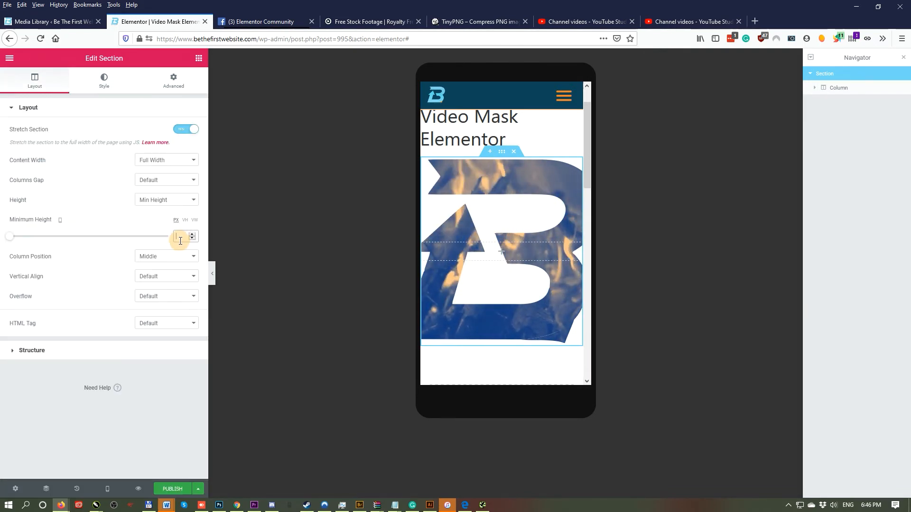
{"action": "type", "text": "150"}
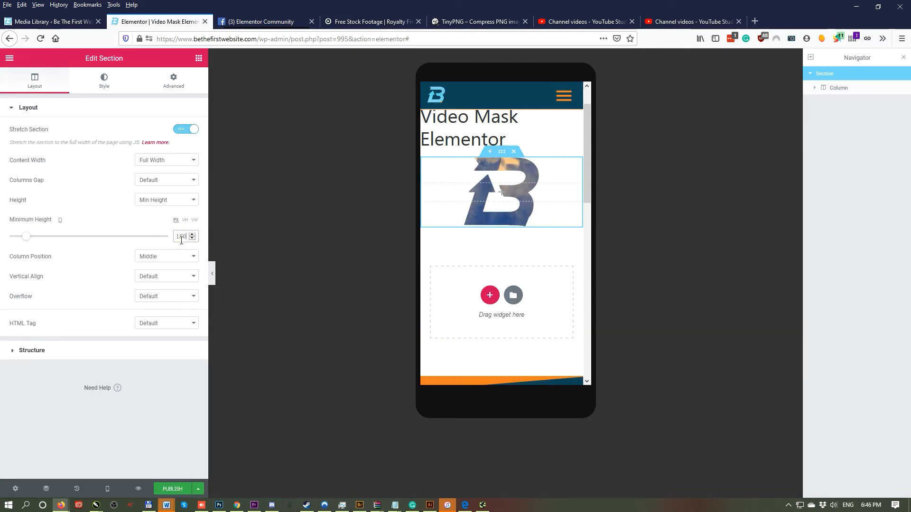
{"action": "scroll", "coordinate": [509, 241], "scroll_direction": "up", "scroll_amount": 2}
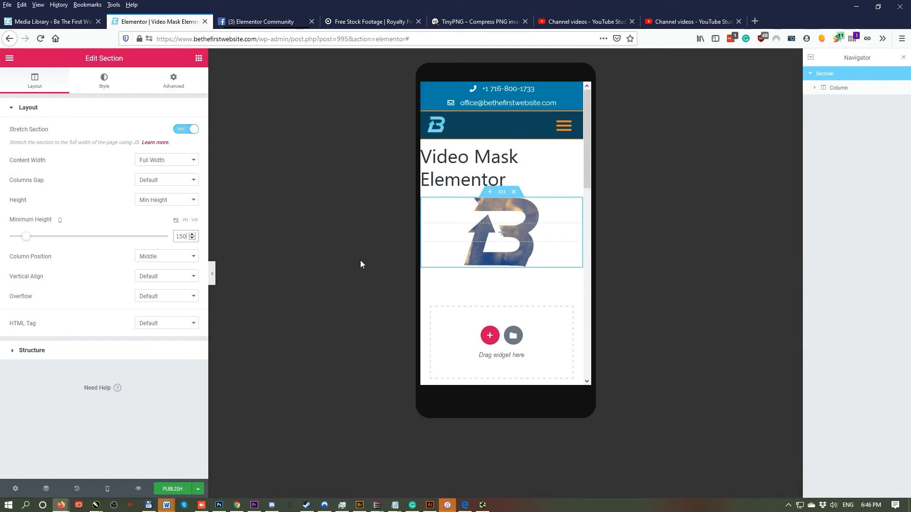
Step: Switch to Premiere Pro and export the flame clip's frame at 00:00:03:08 as a JPEG named bonfire
{"action": "left_click", "coordinate": [105, 89]}
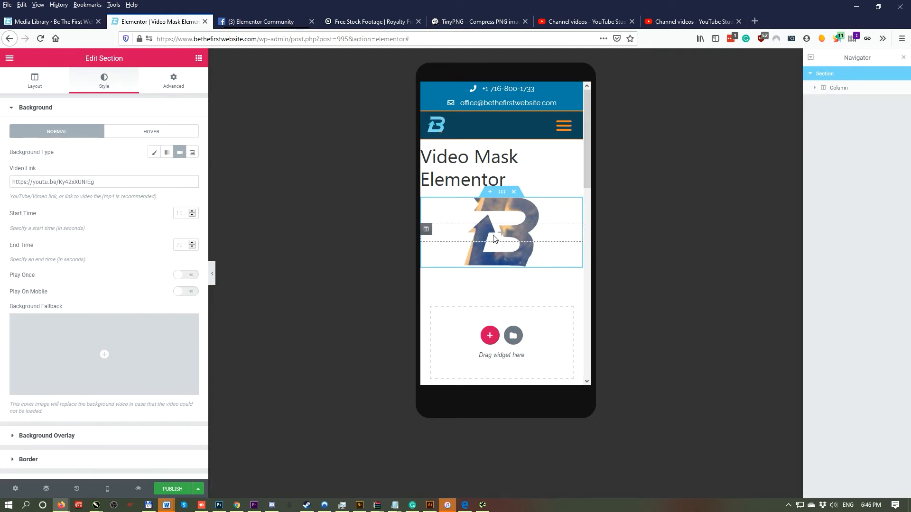
{"action": "left_click", "coordinate": [254, 506]}
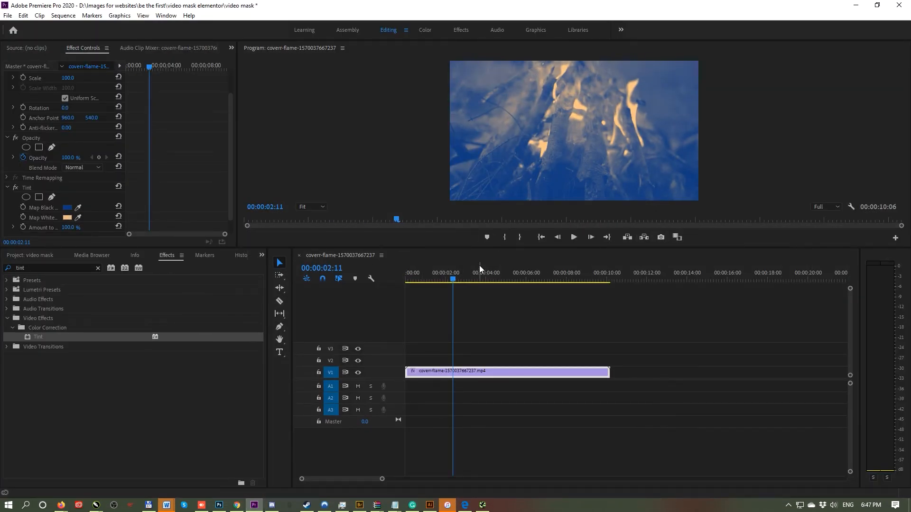
{"action": "left_click_drag", "start_coordinate": [451, 279], "coordinate": [473, 279]}
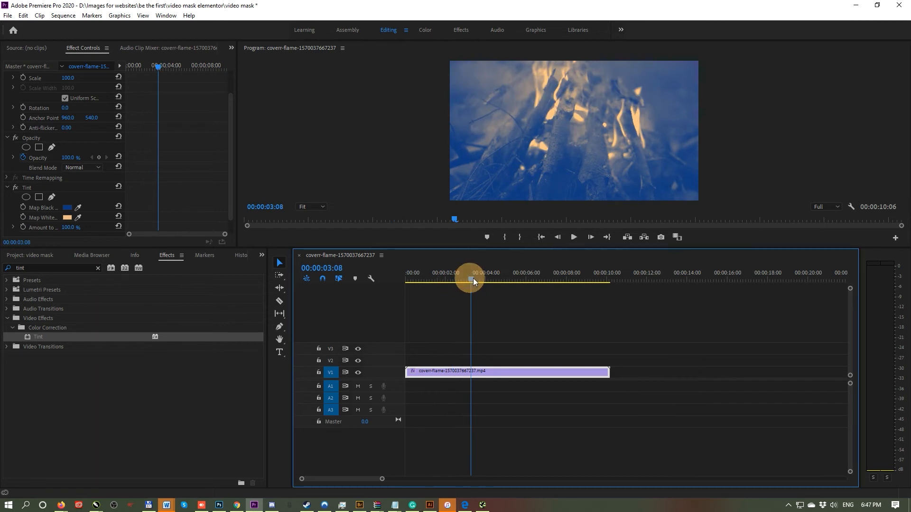
{"action": "left_click", "coordinate": [660, 238]}
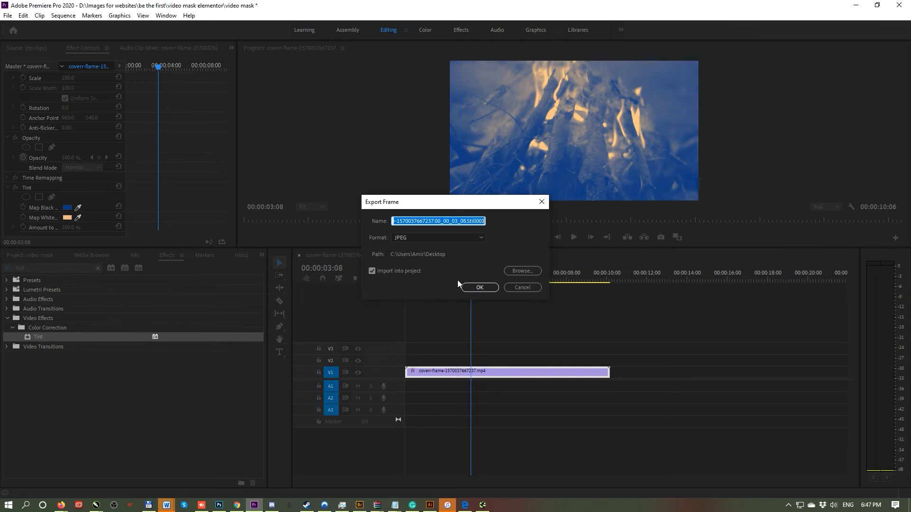
{"action": "type", "text": "bonfire"}
{"action": "key", "text": "Return"}
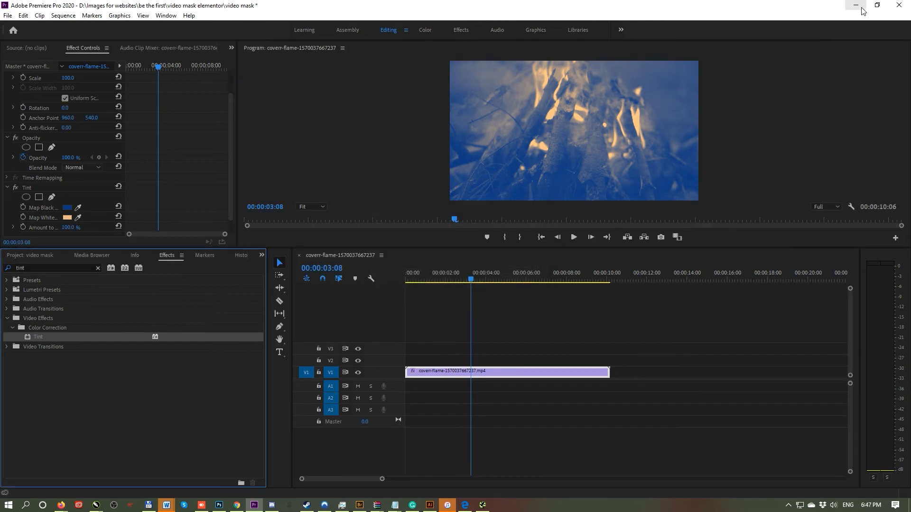
Step: Switch back to the Elementor editor and upload bonfire.jpg from the Desktop for the section's background fallback
{"action": "left_click", "coordinate": [860, 10]}
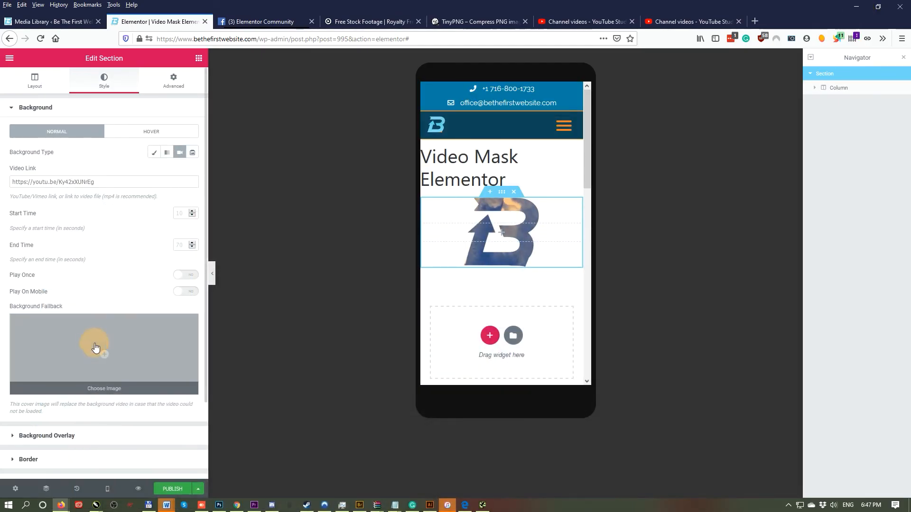
{"action": "left_click", "coordinate": [96, 348]}
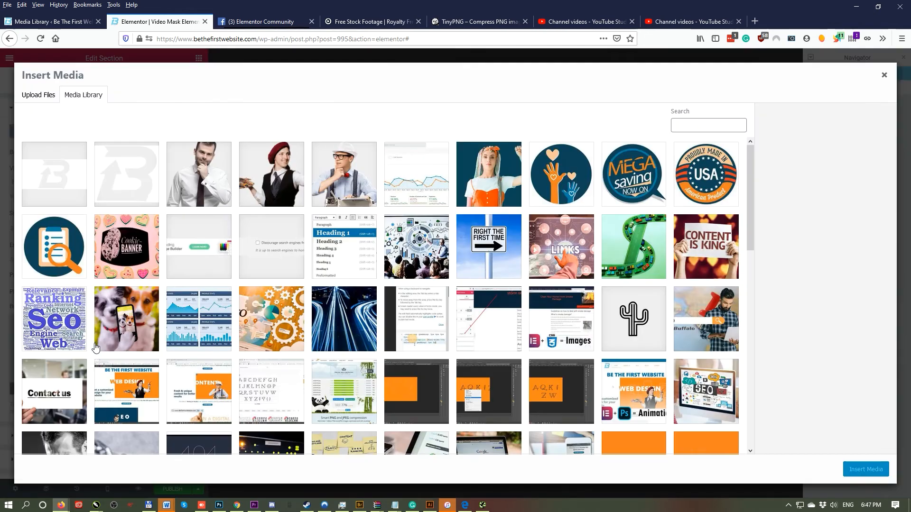
{"action": "left_click", "coordinate": [36, 95]}
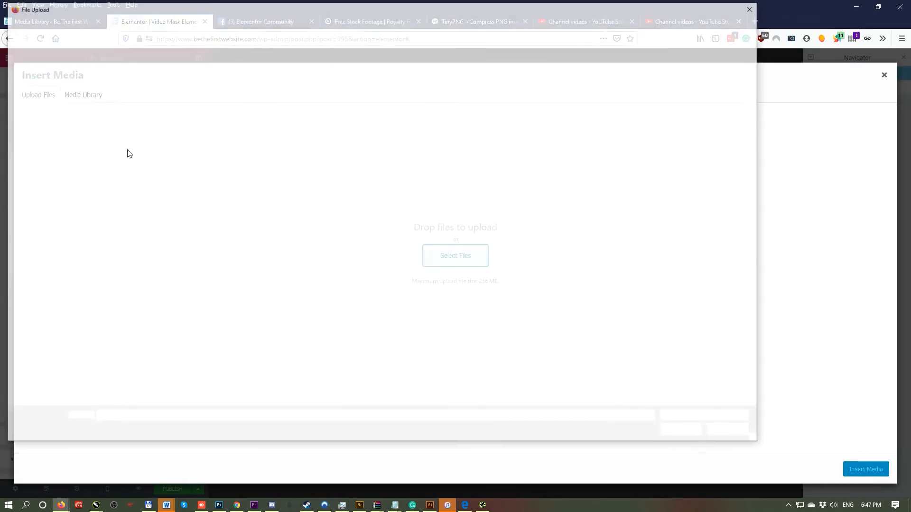
{"action": "left_click", "coordinate": [58, 70]}
{"action": "double_click", "coordinate": [126, 66]}
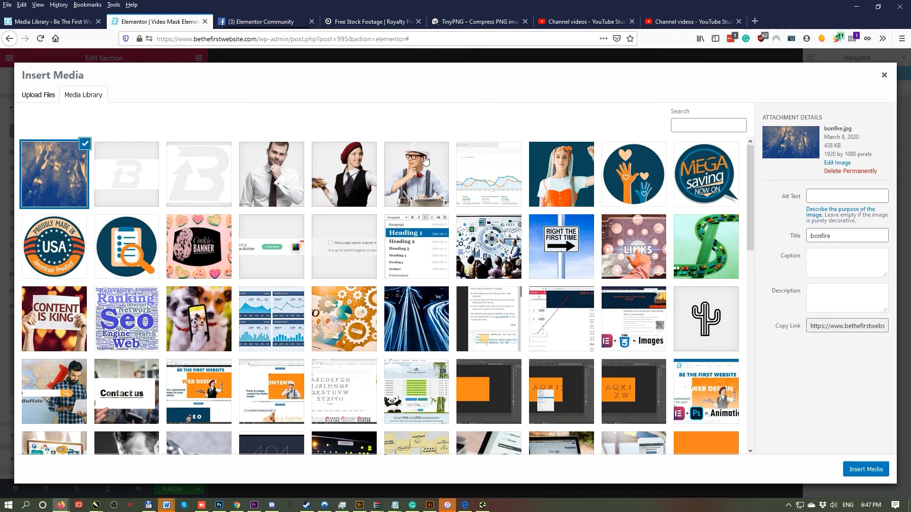
Step: Permanently delete the uploaded bonfire.jpg from the media library
{"action": "left_click", "coordinate": [838, 171]}
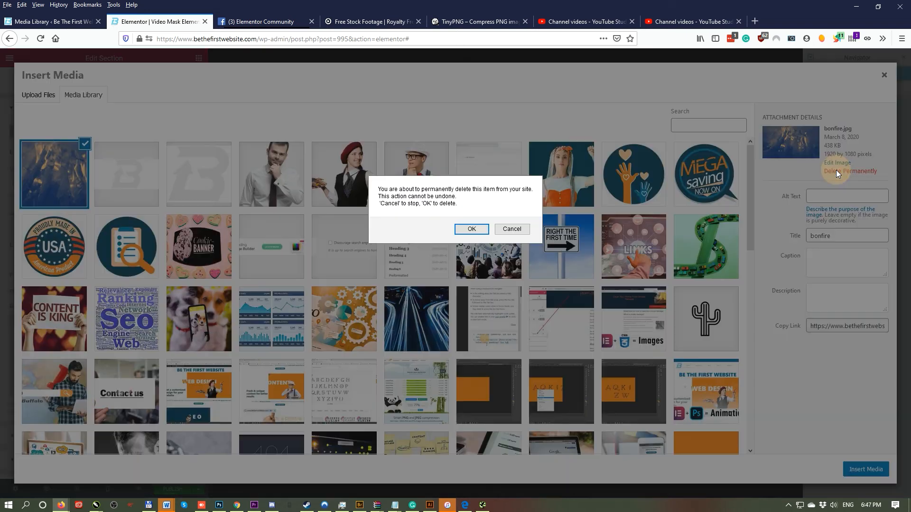
{"action": "left_click", "coordinate": [482, 231]}
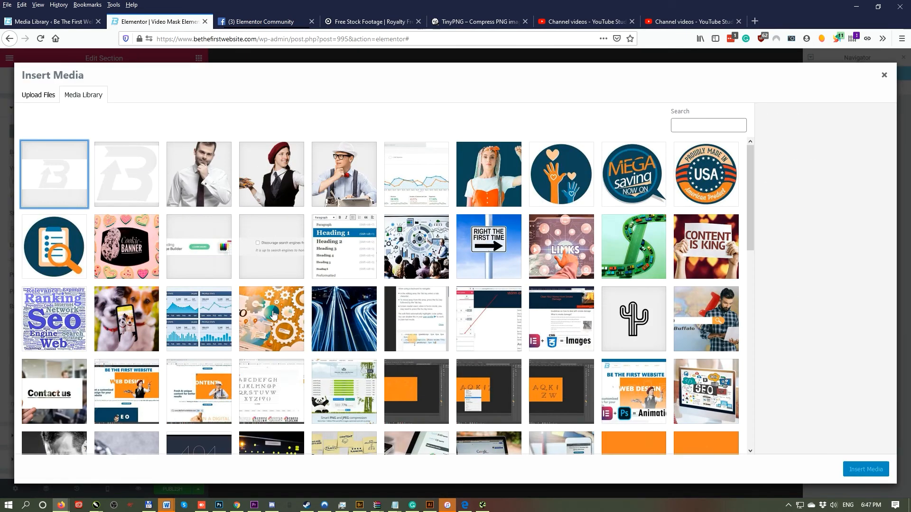
Step: Switch to Photoshop and open the bonfire JPEG from the Desktop
{"action": "left_click", "coordinate": [220, 505]}
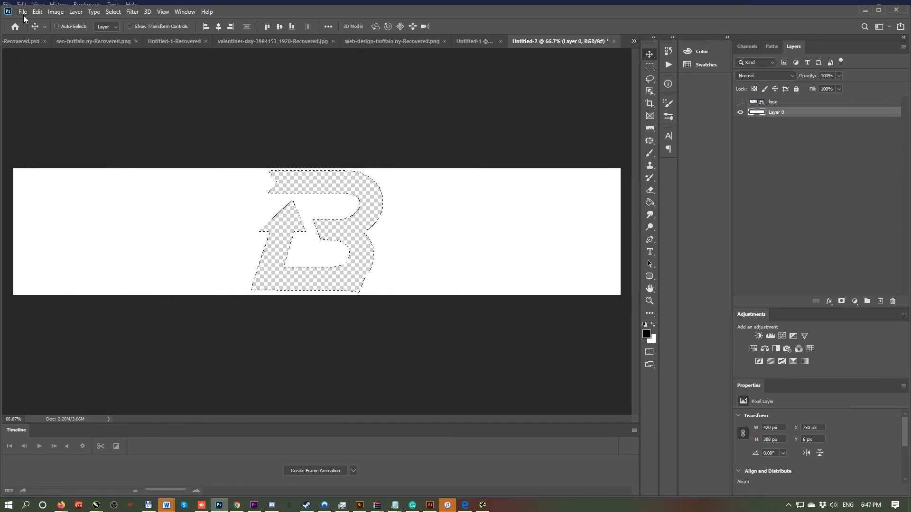
{"action": "left_click", "coordinate": [23, 12]}
{"action": "left_click", "coordinate": [30, 30]}
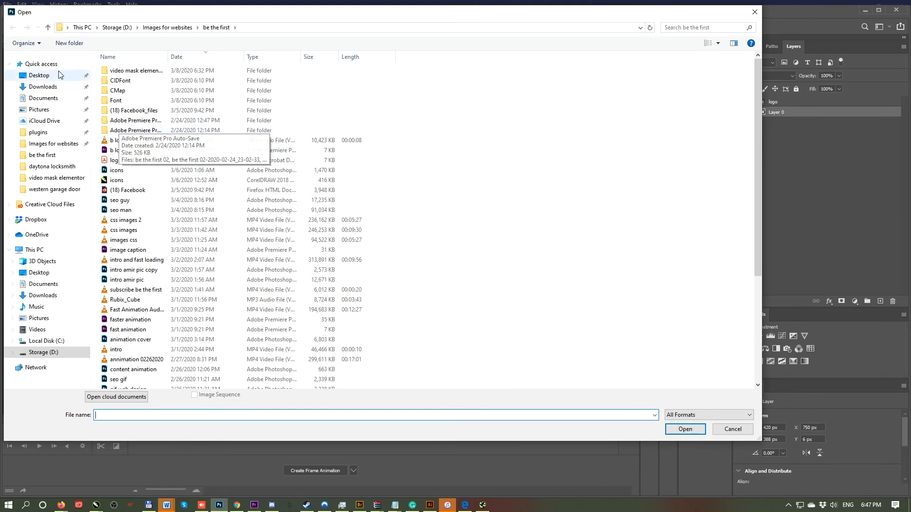
{"action": "left_click", "coordinate": [33, 75]}
{"action": "double_click", "coordinate": [118, 70]}
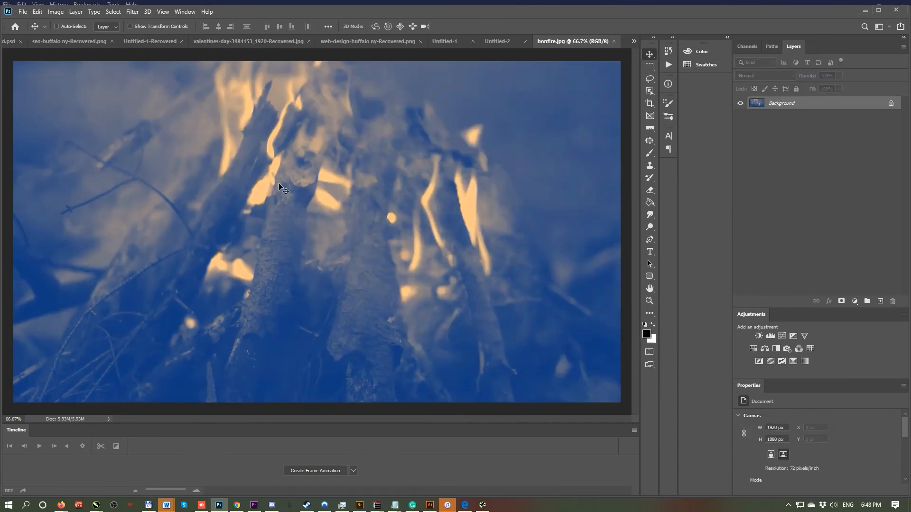
Step: Set up a Save for Web export as JPEG, Medium quality 30, with an image size of 533 × 300 px
{"action": "key", "text": "ctrl+alt+shift+s"}
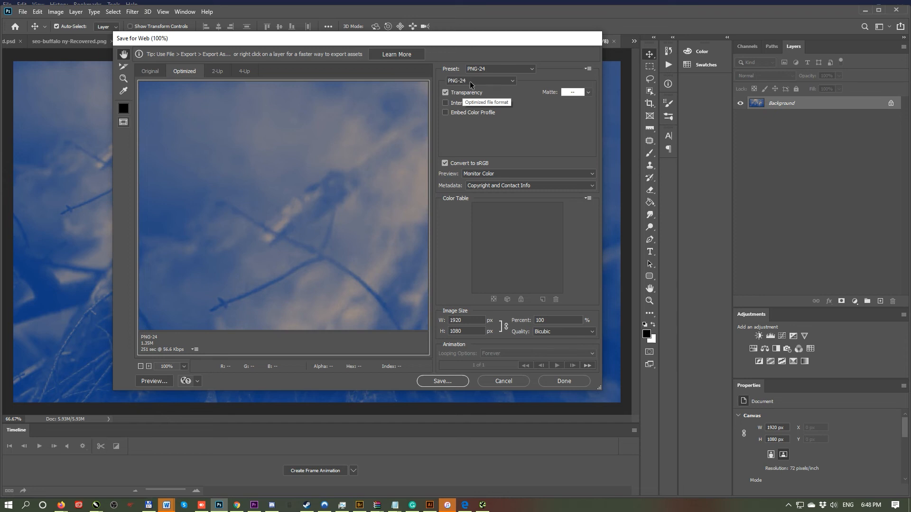
{"action": "left_click", "coordinate": [471, 82]}
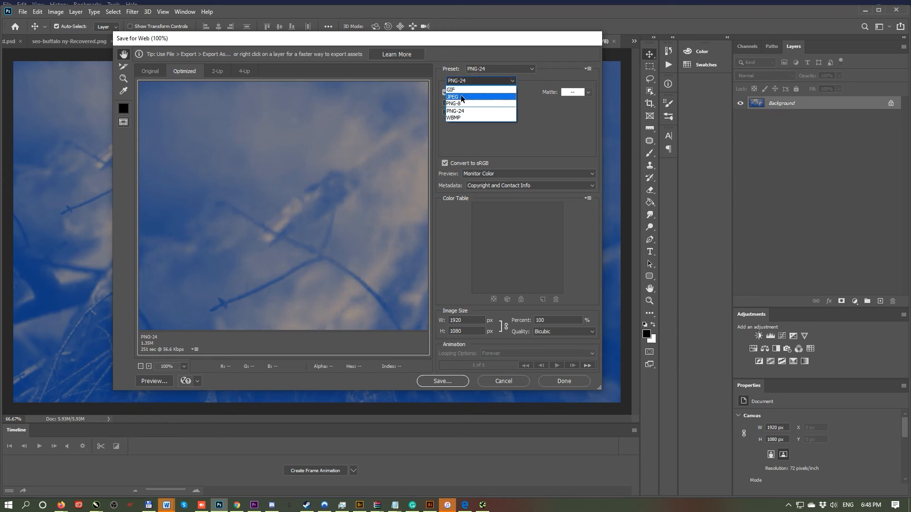
{"action": "left_click", "coordinate": [462, 97]}
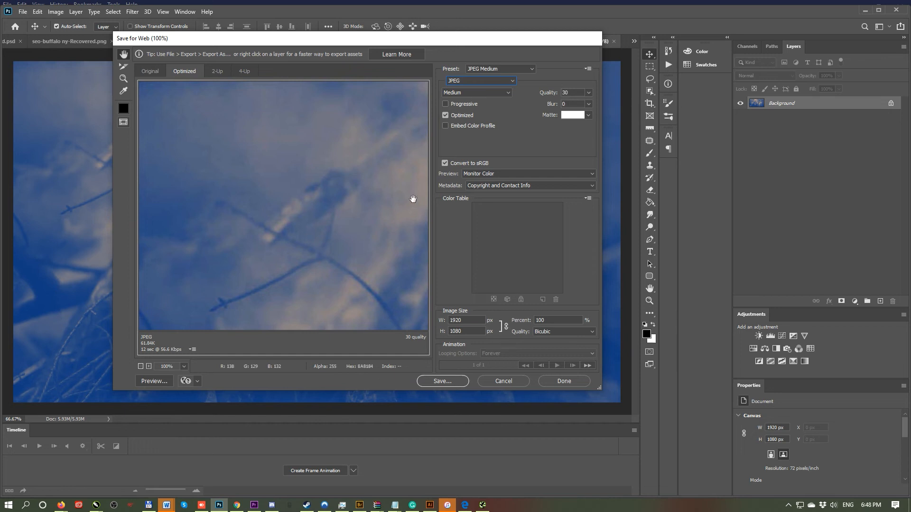
{"action": "left_click_drag", "start_coordinate": [343, 242], "coordinate": [153, 58]}
{"action": "left_click_drag", "start_coordinate": [350, 254], "coordinate": [220, 165]}
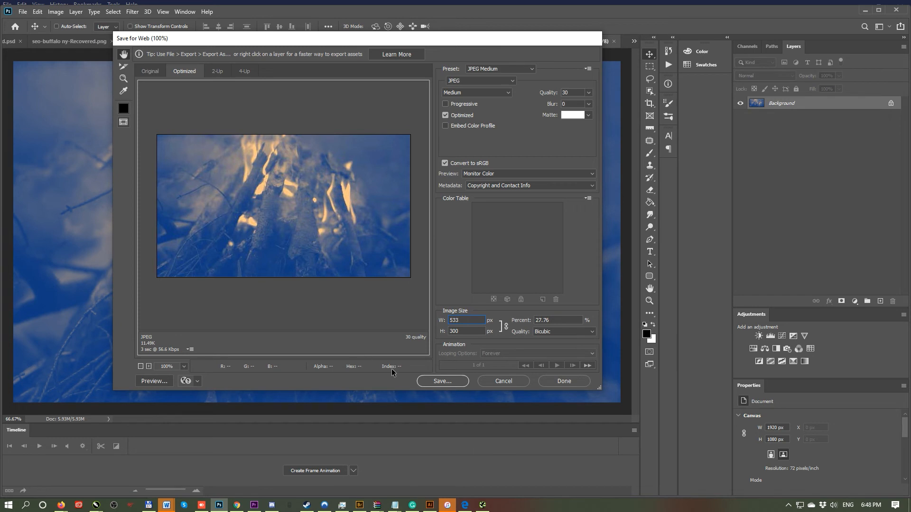
Step: Save the optimized image to the Desktop as bonfire-blue-orange
{"action": "left_click", "coordinate": [441, 382]}
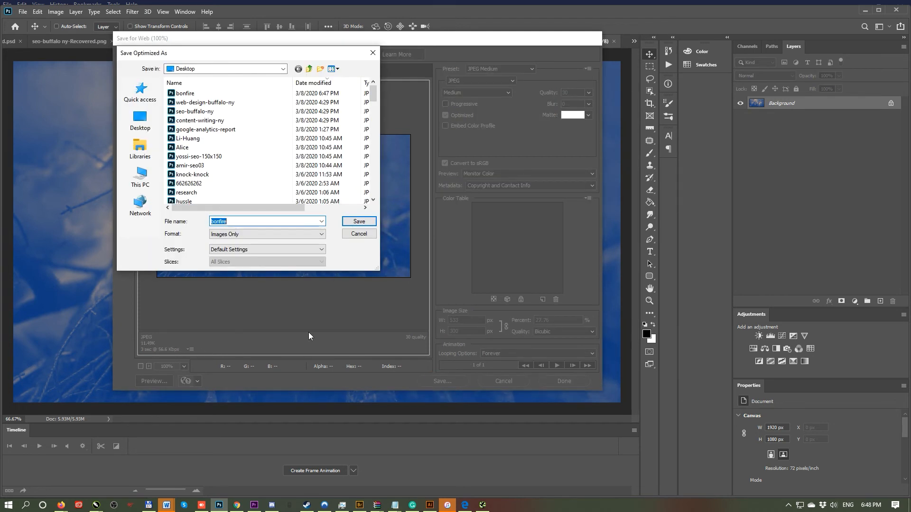
{"action": "key", "text": "Right"}
{"action": "type", "text": "blue orange"}
{"action": "key", "text": "Return"}
Step: Return to the Elementor editor, upload bonfire-blue-orange.jpg from the Desktop and insert it as the background fallback image
{"action": "left_click", "coordinate": [865, 11]}
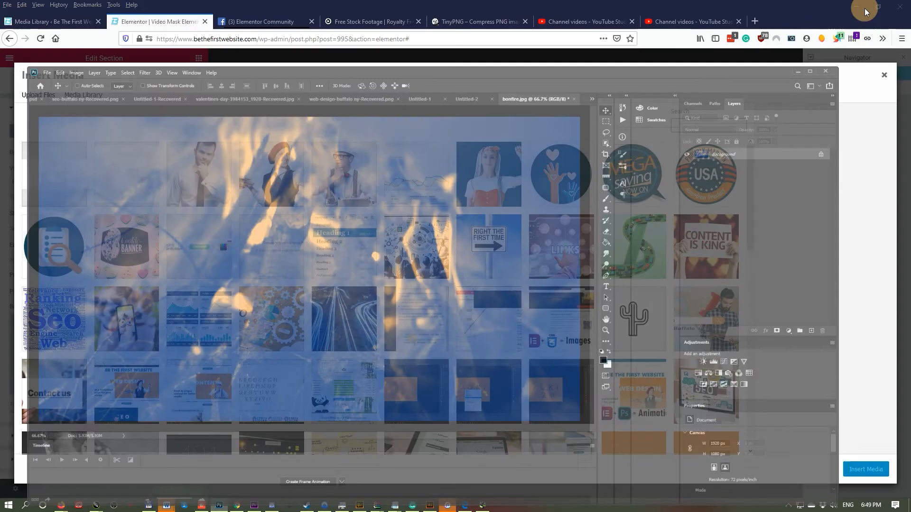
{"action": "left_click", "coordinate": [50, 94]}
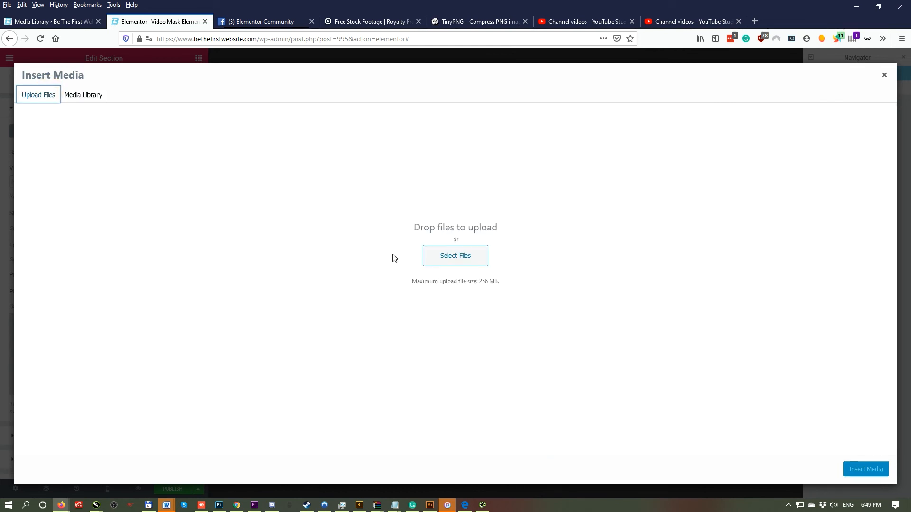
{"action": "left_click", "coordinate": [454, 253]}
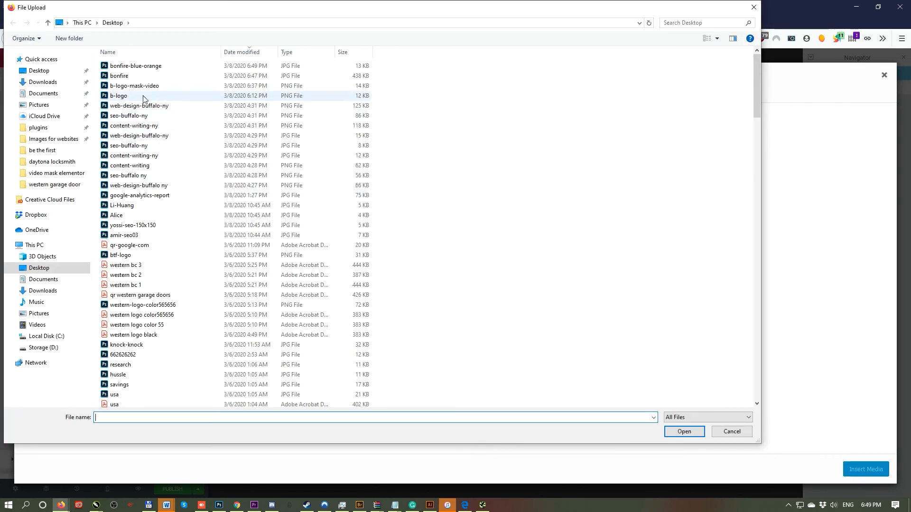
{"action": "left_click", "coordinate": [38, 71]}
{"action": "double_click", "coordinate": [137, 67]}
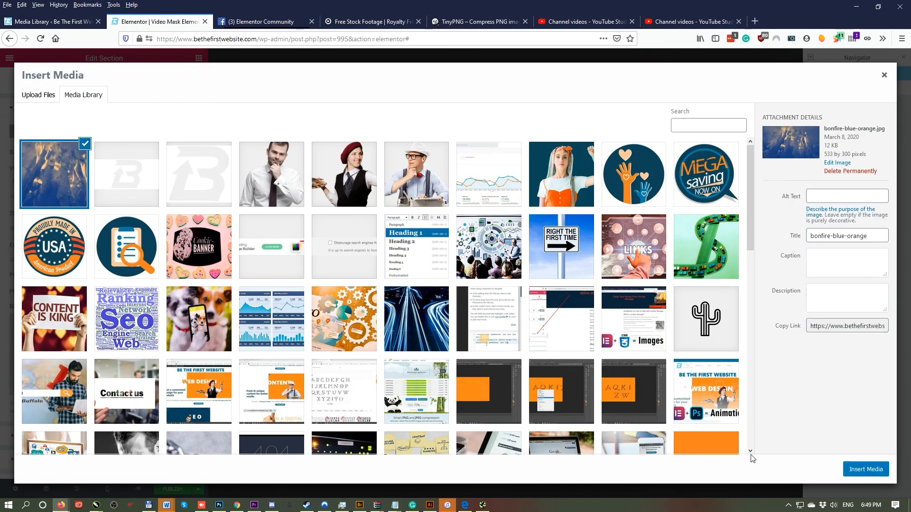
{"action": "left_click", "coordinate": [865, 469]}
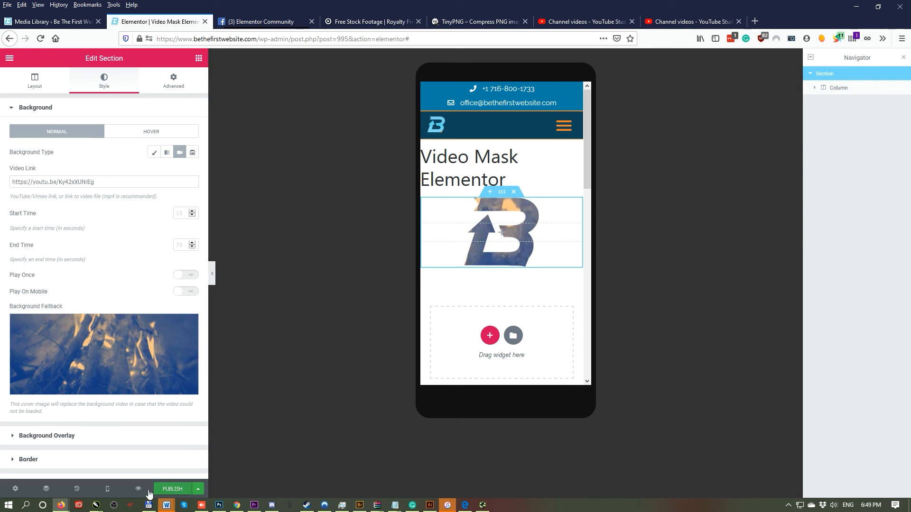
Step: Publish the section template and copy the Video Mask Elementor shortcode from the saved templates list
{"action": "left_click", "coordinate": [165, 489]}
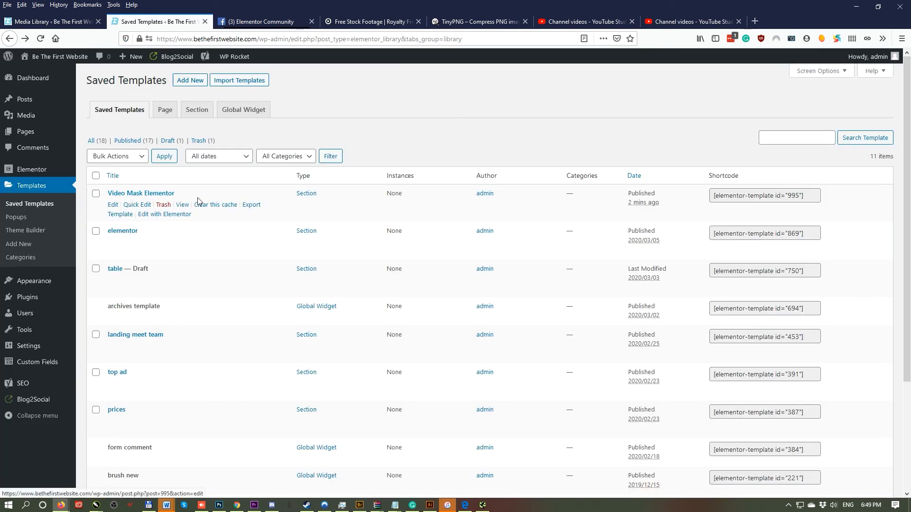
{"action": "left_click", "coordinate": [810, 198]}
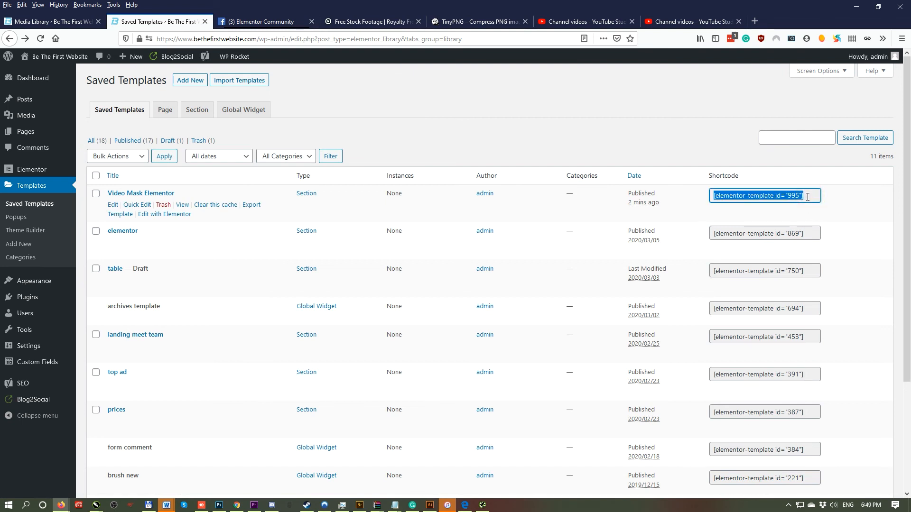
{"action": "right_click", "coordinate": [774, 197]}
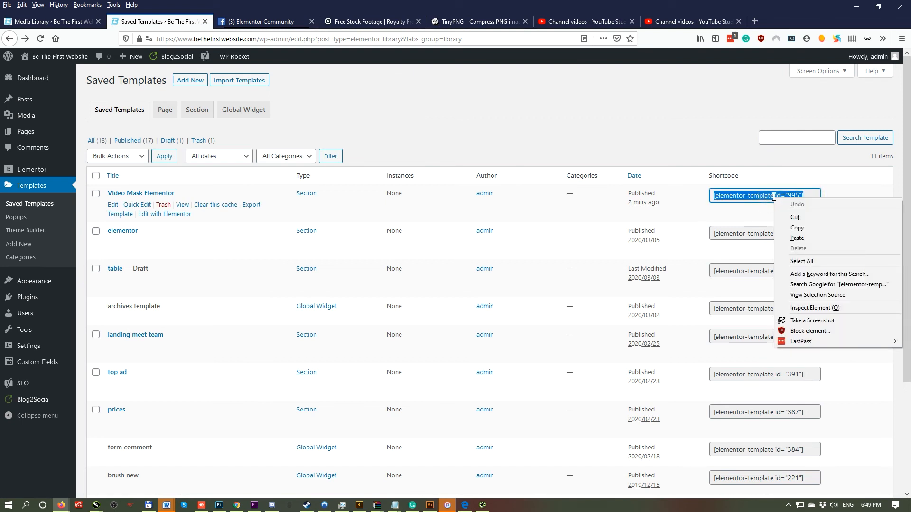
{"action": "left_click", "coordinate": [802, 231]}
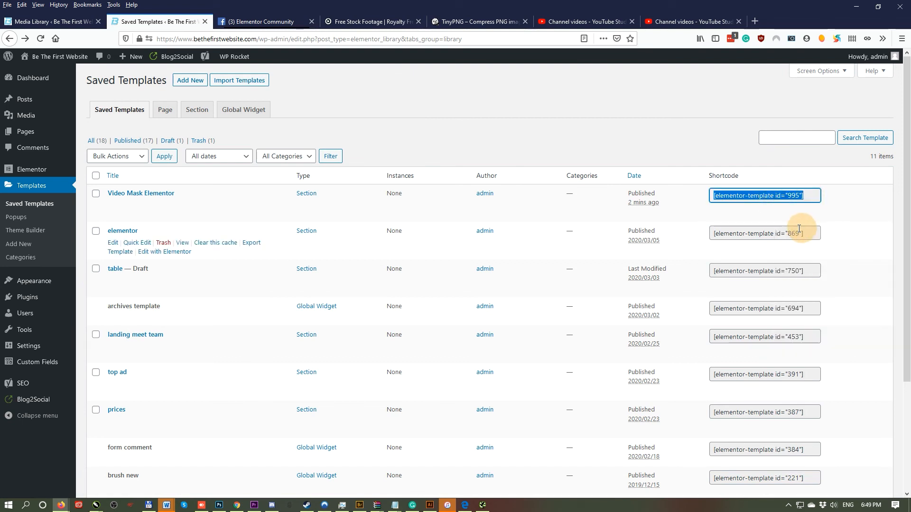
Step: Create a new post titled "How to add a mask to video background using Elementor" in the Elementor category
{"action": "left_click", "coordinate": [34, 105]}
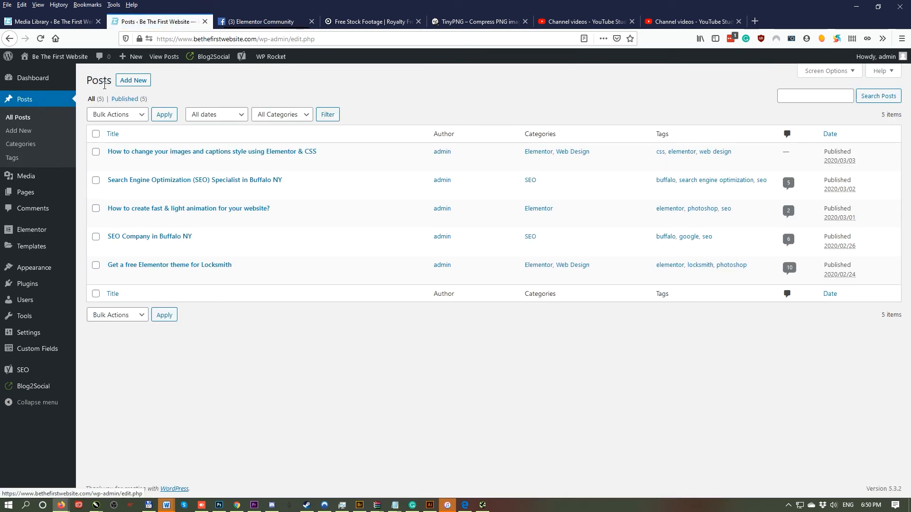
{"action": "left_click", "coordinate": [130, 81]}
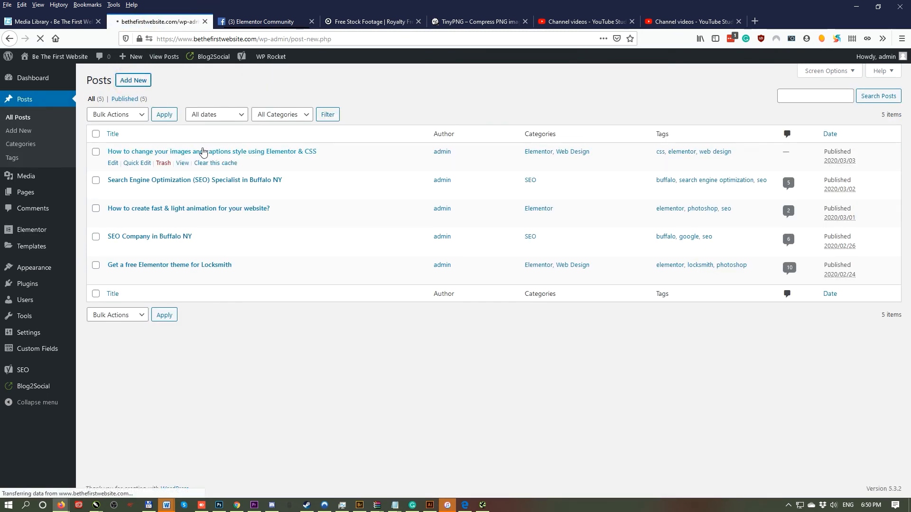
{"action": "type", "text": "How to add a mask to video background using ele"}
{"action": "key", "text": "BackSpace"}
{"action": "key", "text": "BackSpace"}
{"action": "key", "text": "BackSpace"}
{"action": "type", "text": "Elementor"}
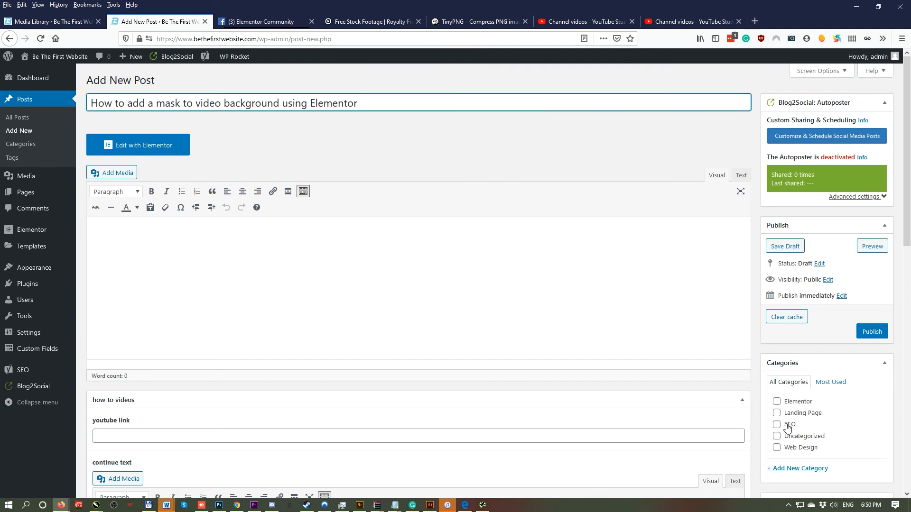
{"action": "left_click", "coordinate": [783, 403]}
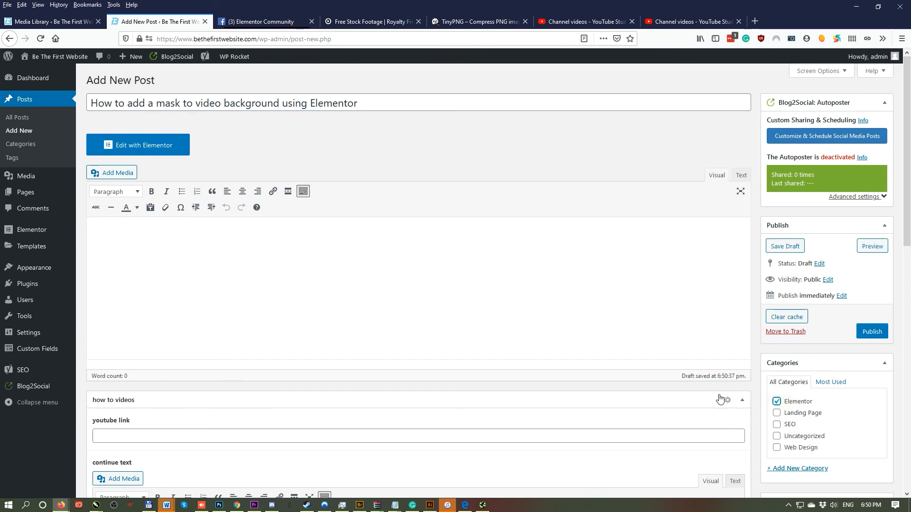
Step: Fill the post body with "How to achieve a mask effect on a video background using Elementor", the shortcode [elementor-template id="995"] and "Text..."
{"action": "left_click", "coordinate": [214, 274]}
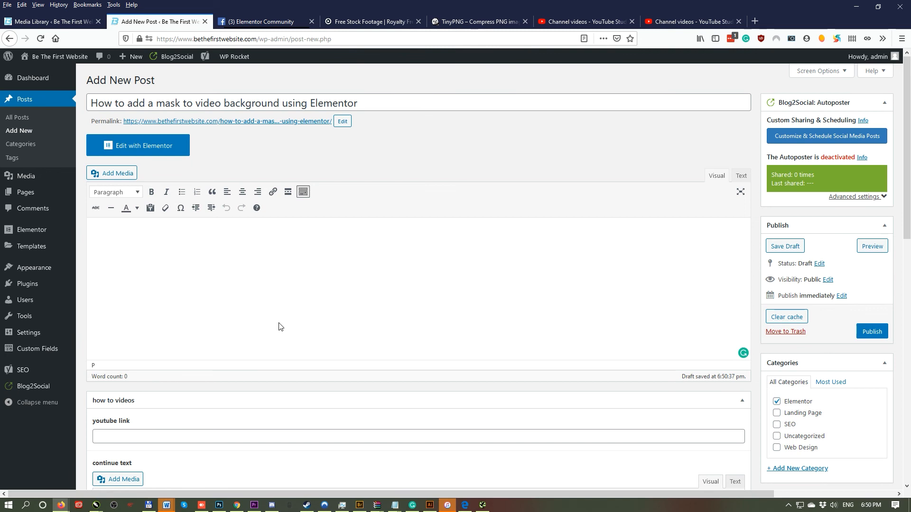
{"action": "type", "text": "How to achieve a mask eff"}
{"action": "type", "text": "ect on a video background"}
{"action": "key", "text": "ctrl+Left"}
{"action": "type", "text": "video background using Elementor"}
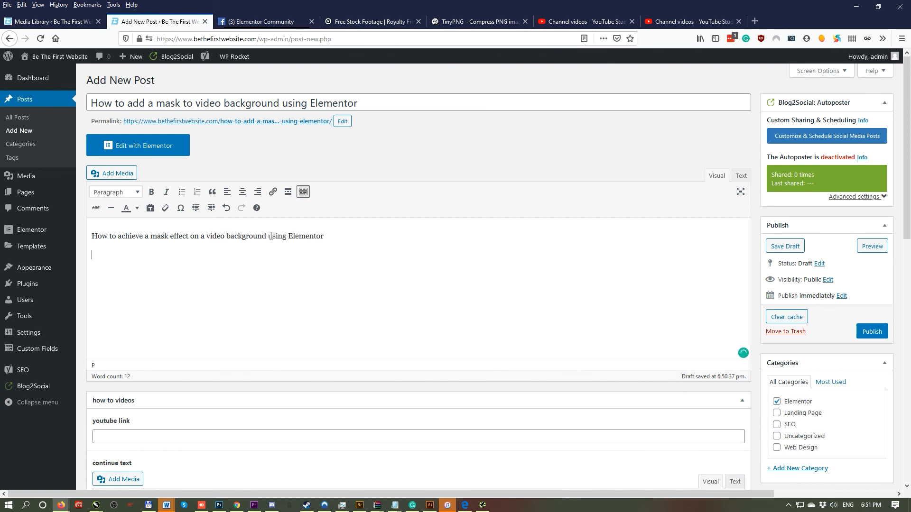
{"action": "type", "text": "[elementor-template id=\"995\"]"}
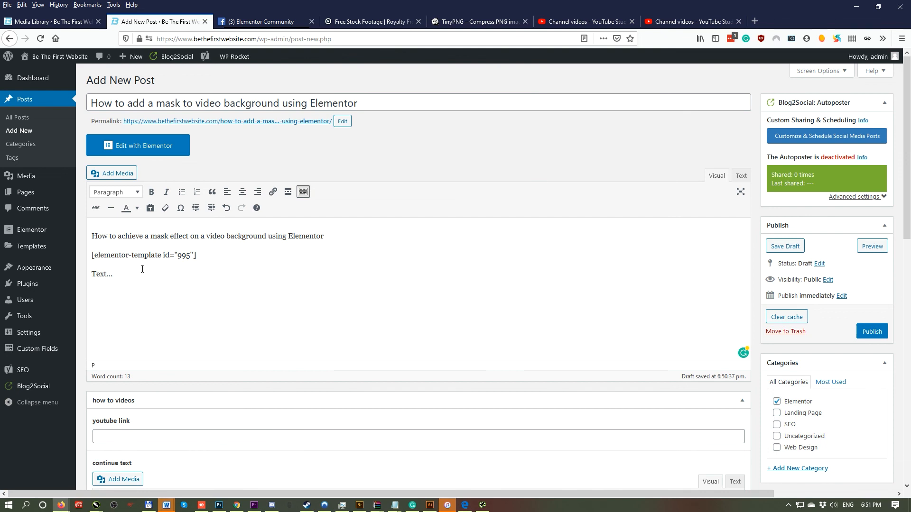
Step: Look over the how to videos fields, leaving the youtube link empty, and publish the post
{"action": "scroll", "coordinate": [143, 269], "scroll_direction": "down", "scroll_amount": 3}
{"action": "left_click", "coordinate": [137, 317]}
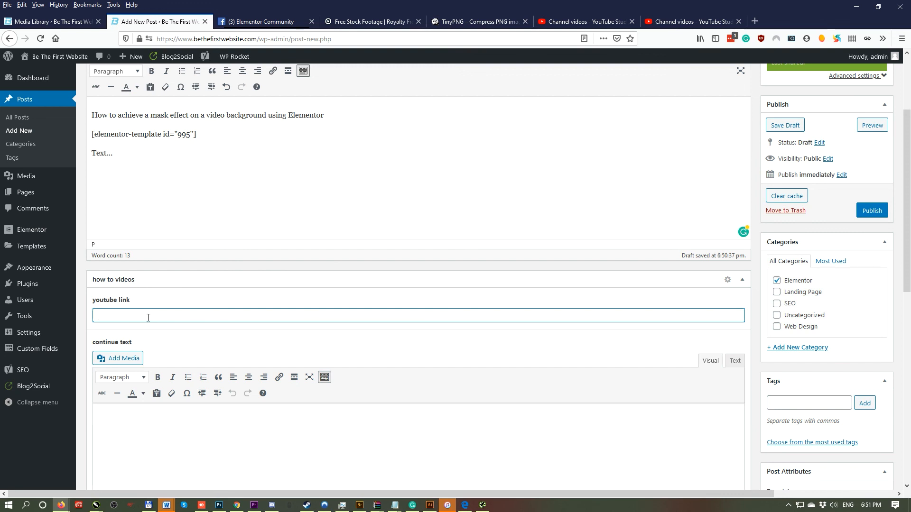
{"action": "scroll", "coordinate": [311, 337], "scroll_direction": "up", "scroll_amount": 3}
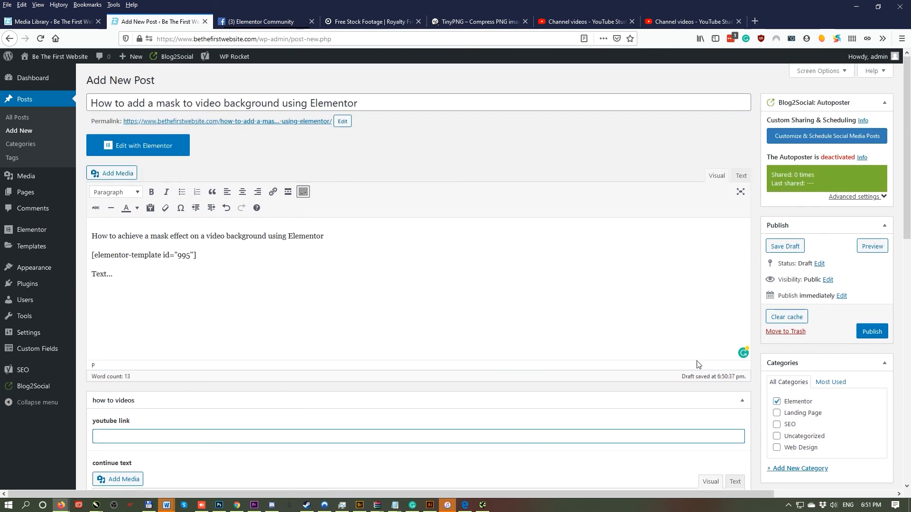
{"action": "left_click", "coordinate": [872, 332]}
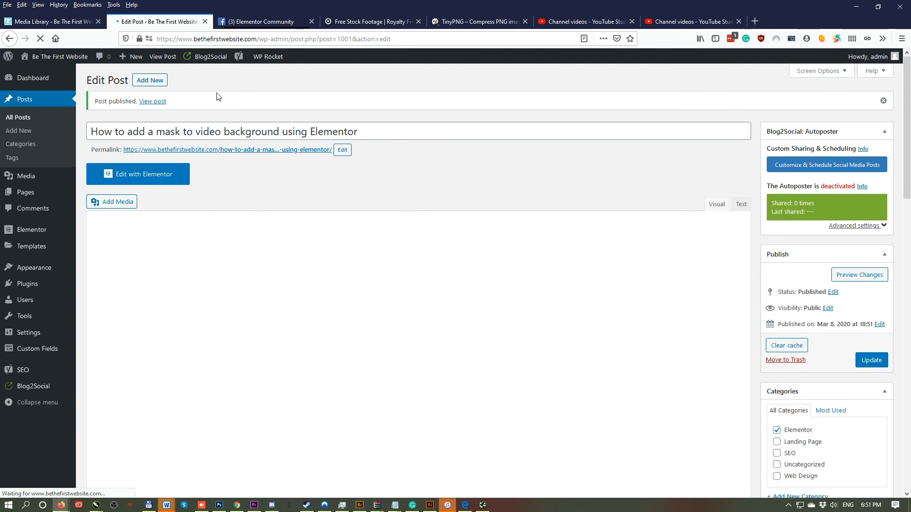
Step: View the published post, examine the masked video section on the live page, and return to the post editor
{"action": "left_click", "coordinate": [159, 57]}
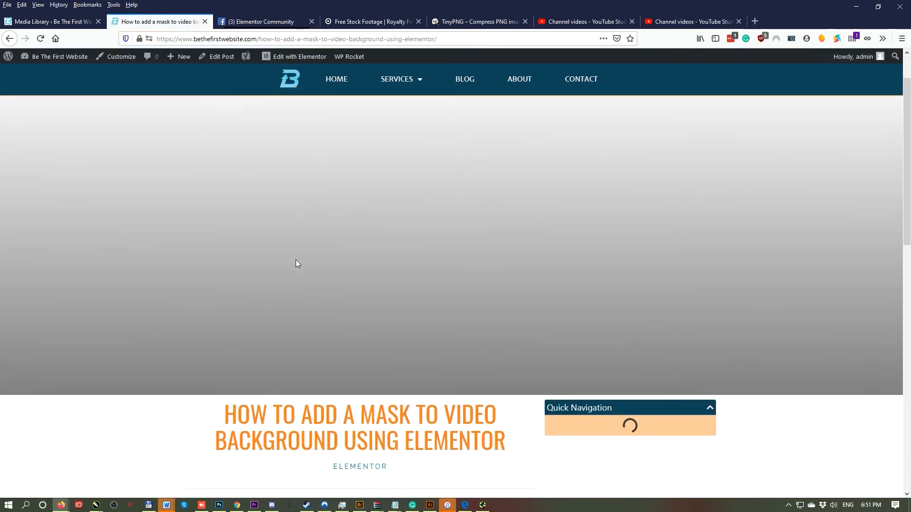
{"action": "scroll", "coordinate": [295, 270], "scroll_direction": "down", "scroll_amount": 3}
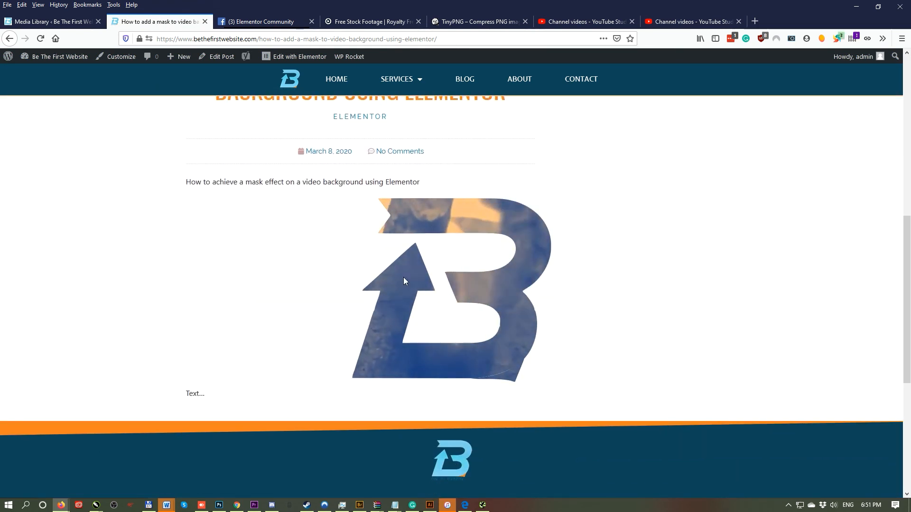
{"action": "left_click", "coordinate": [9, 39]}
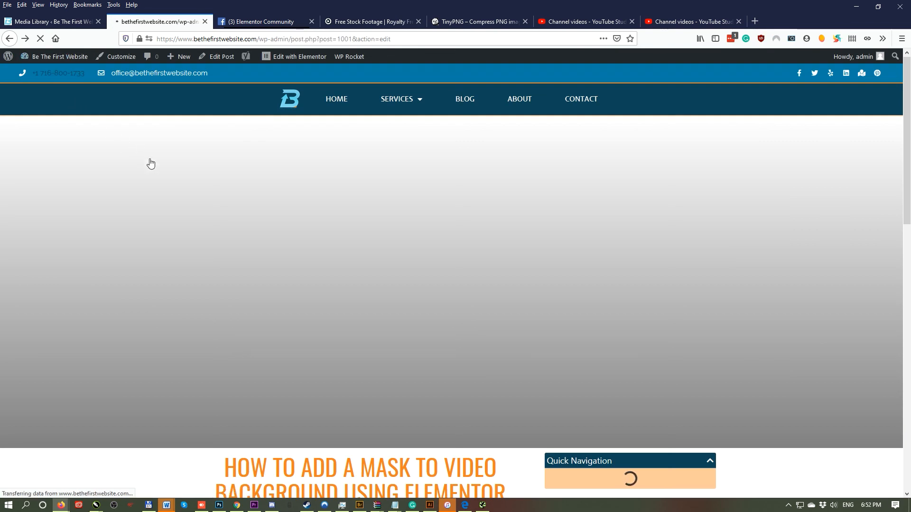